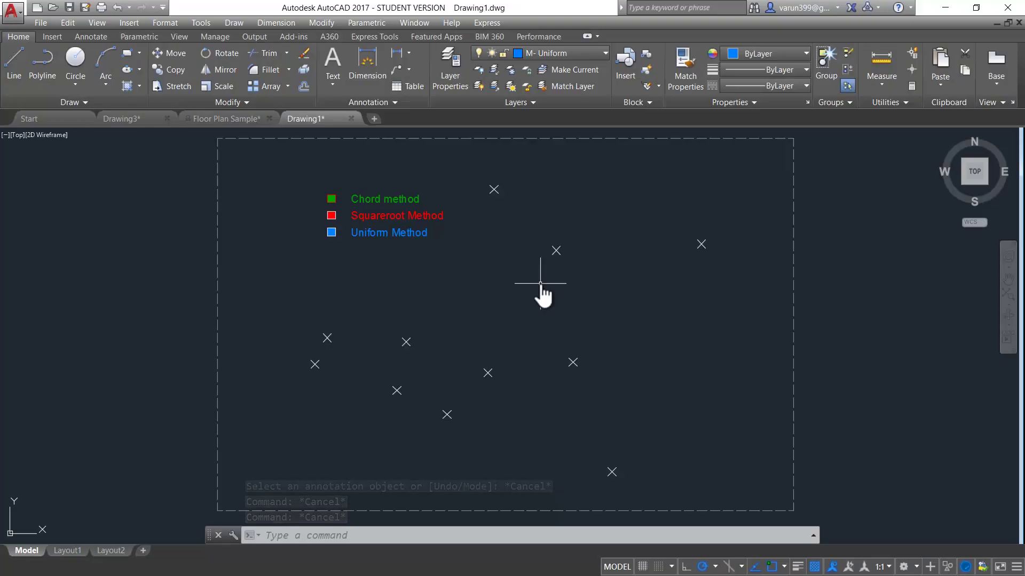
Step: Start a spline using the Fit creation method and Chord knot parameterization
{"action": "type", "text": "SPL"}
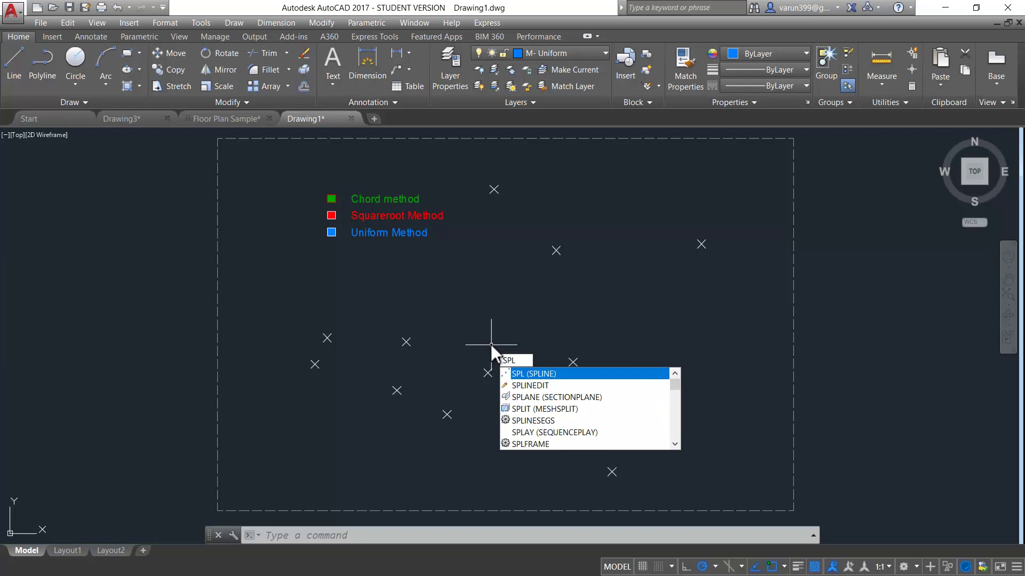
{"action": "key", "text": "Return"}
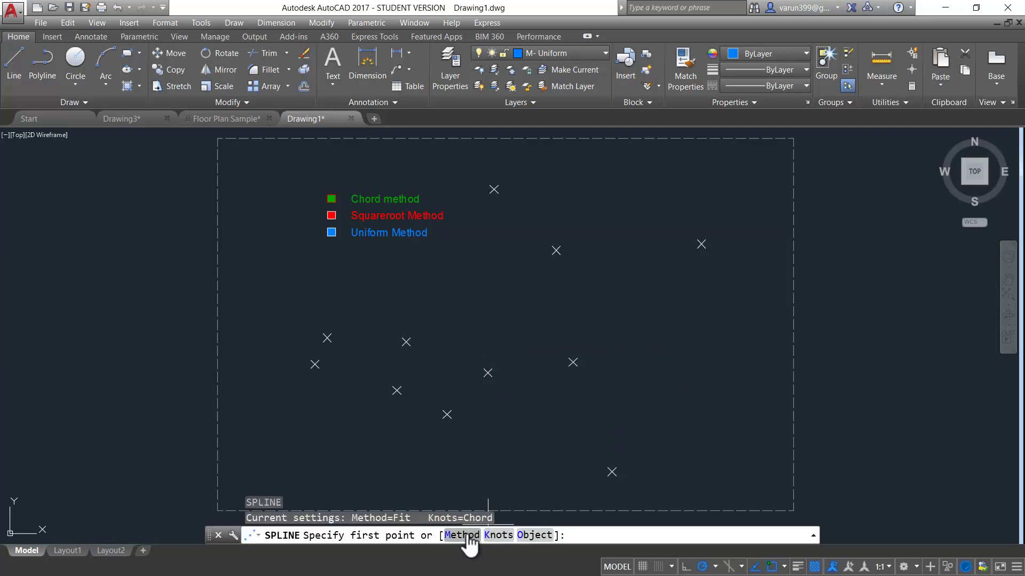
{"action": "left_click", "coordinate": [463, 535]}
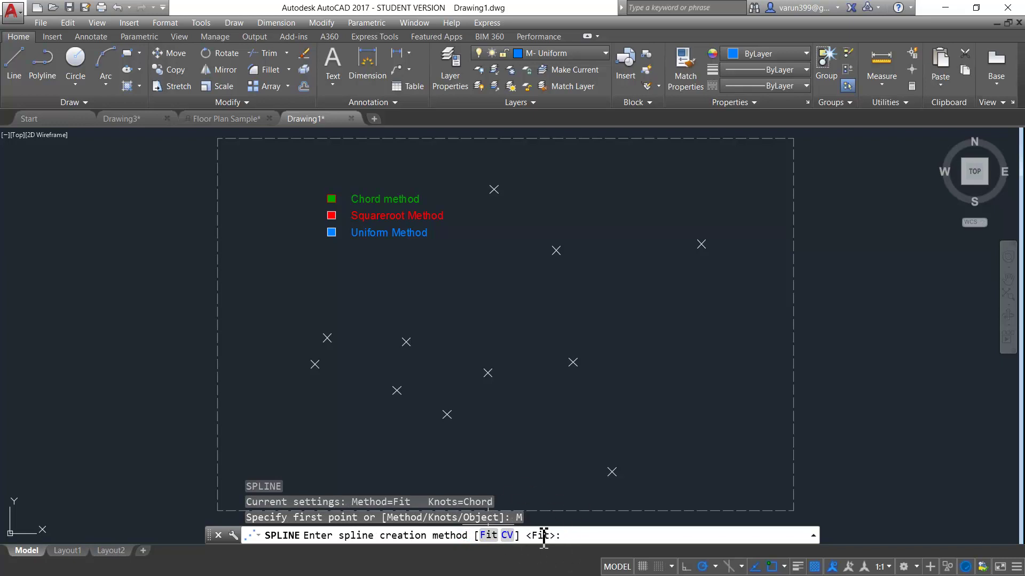
{"action": "key", "text": "Return"}
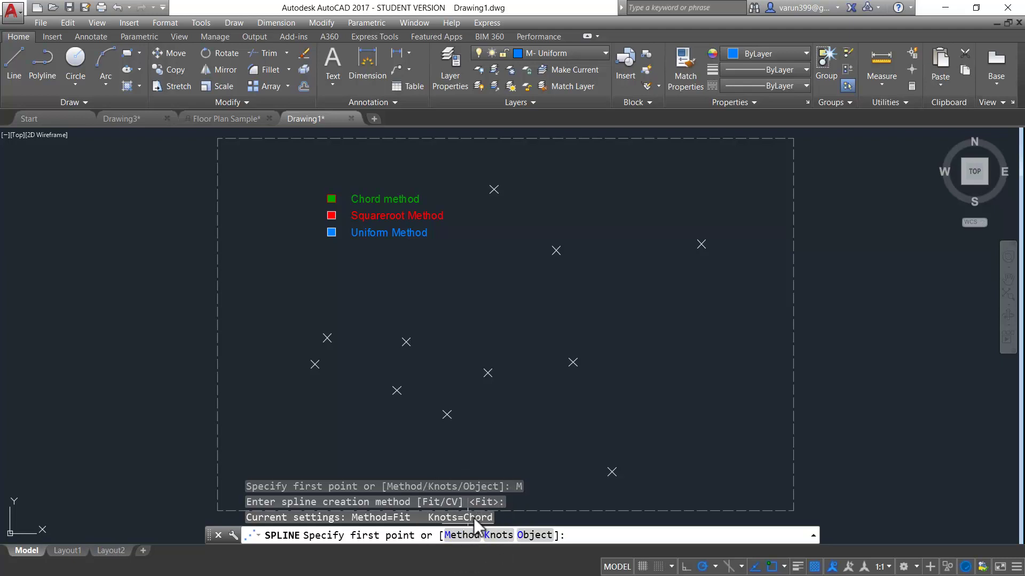
{"action": "left_click", "coordinate": [497, 535]}
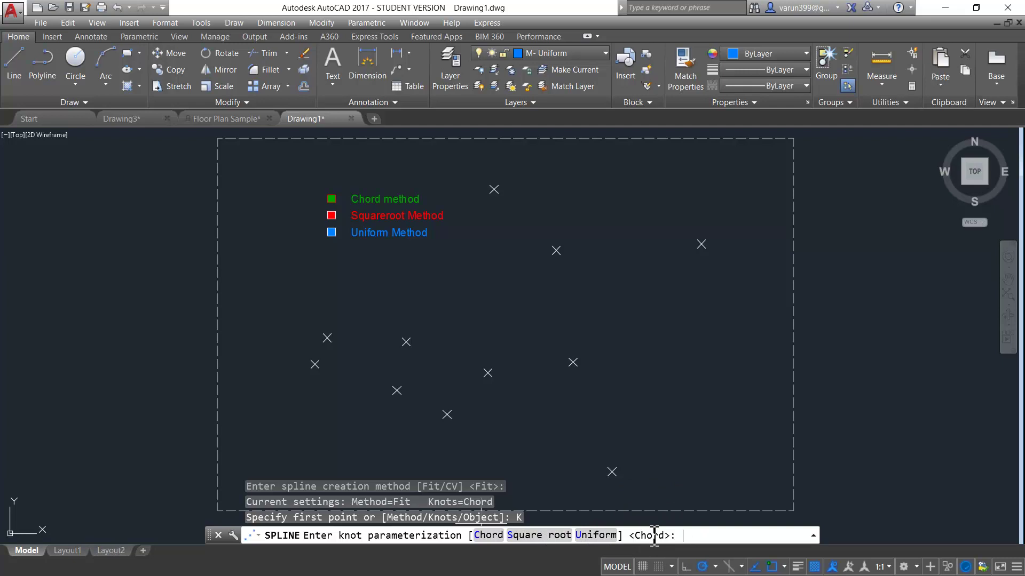
{"action": "key", "text": "Return"}
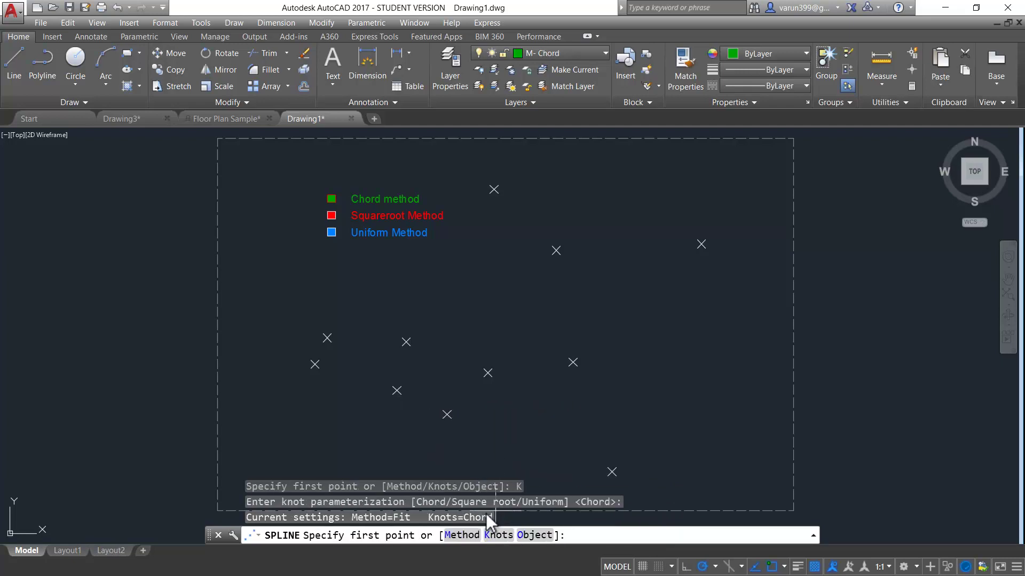
Step: Draw the chord spline through all eleven point markers, from the leftmost marker around the outer markers to the inner one, leaving it open
{"action": "left_click", "coordinate": [314, 363]}
{"action": "left_click", "coordinate": [327, 338]}
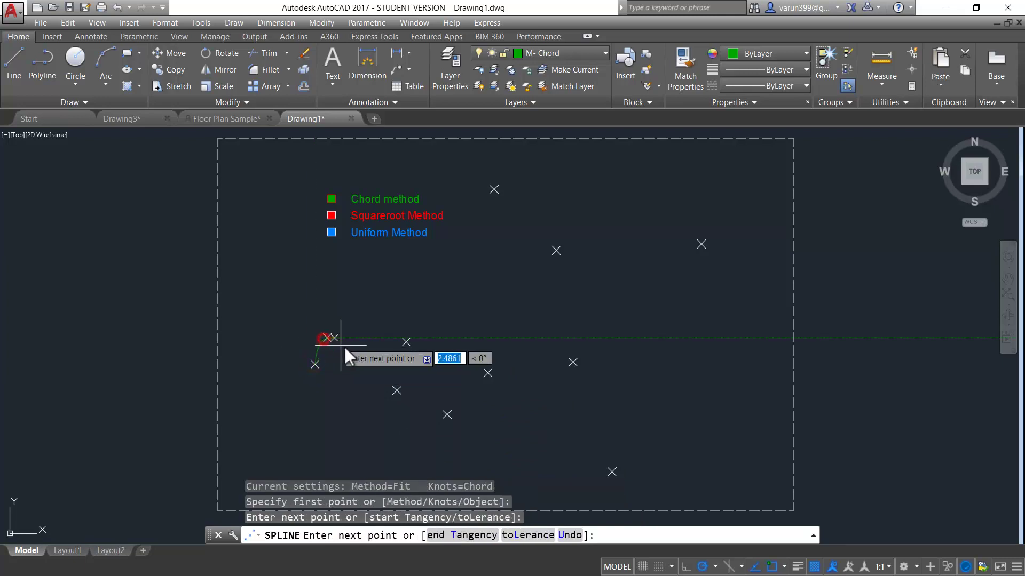
{"action": "left_click", "coordinate": [396, 391]}
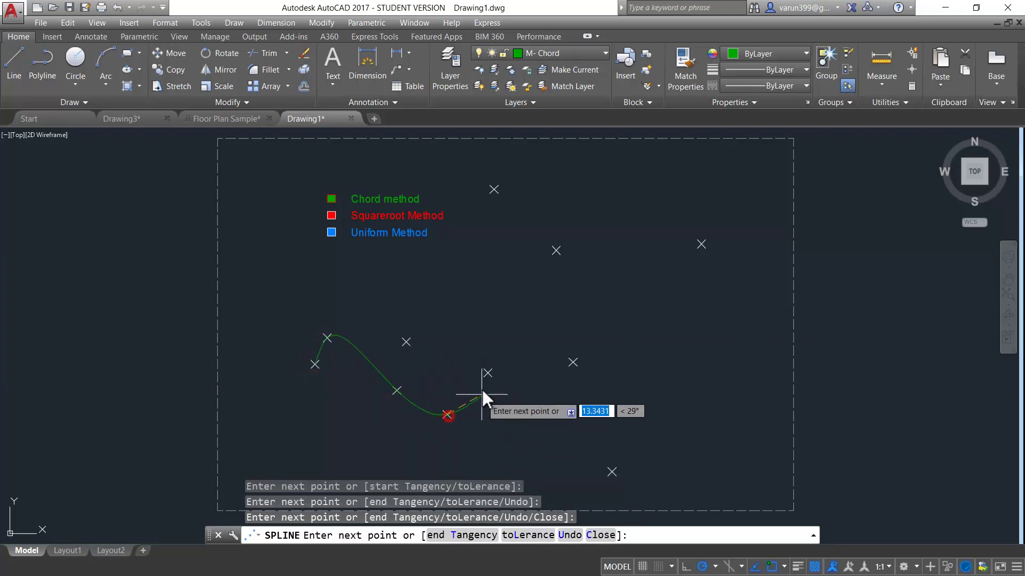
{"action": "left_click", "coordinate": [486, 373]}
{"action": "left_click", "coordinate": [568, 360]}
{"action": "left_click", "coordinate": [611, 469]}
{"action": "left_click", "coordinate": [701, 244]}
{"action": "left_click", "coordinate": [556, 250]}
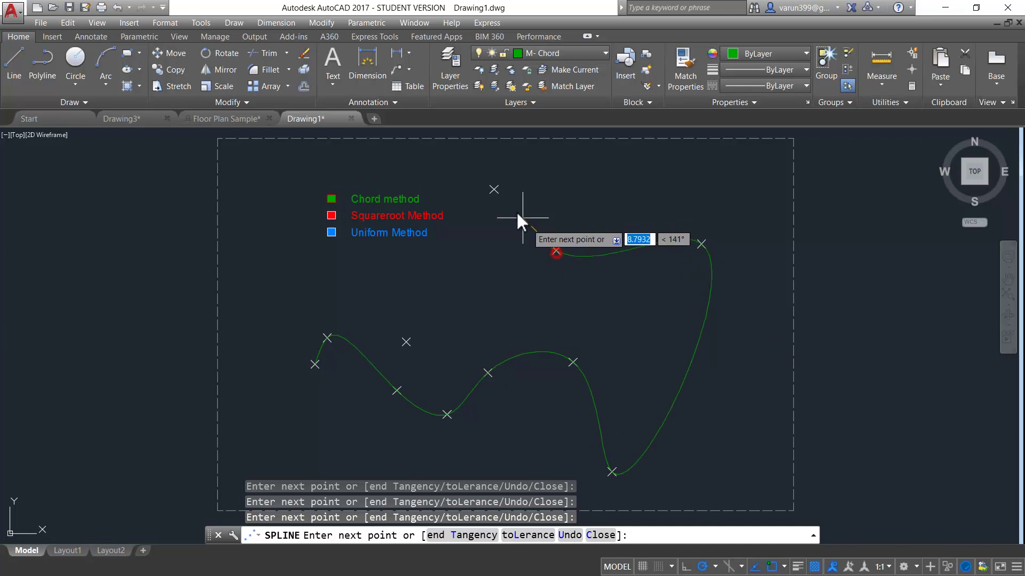
{"action": "left_click", "coordinate": [494, 190]}
{"action": "left_click", "coordinate": [405, 339]}
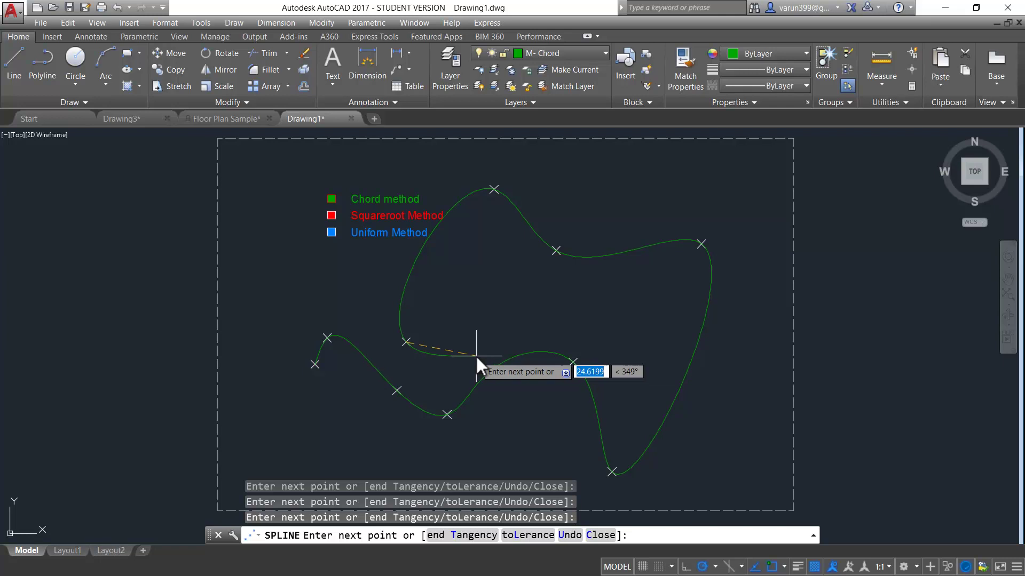
{"action": "key", "text": "Return"}
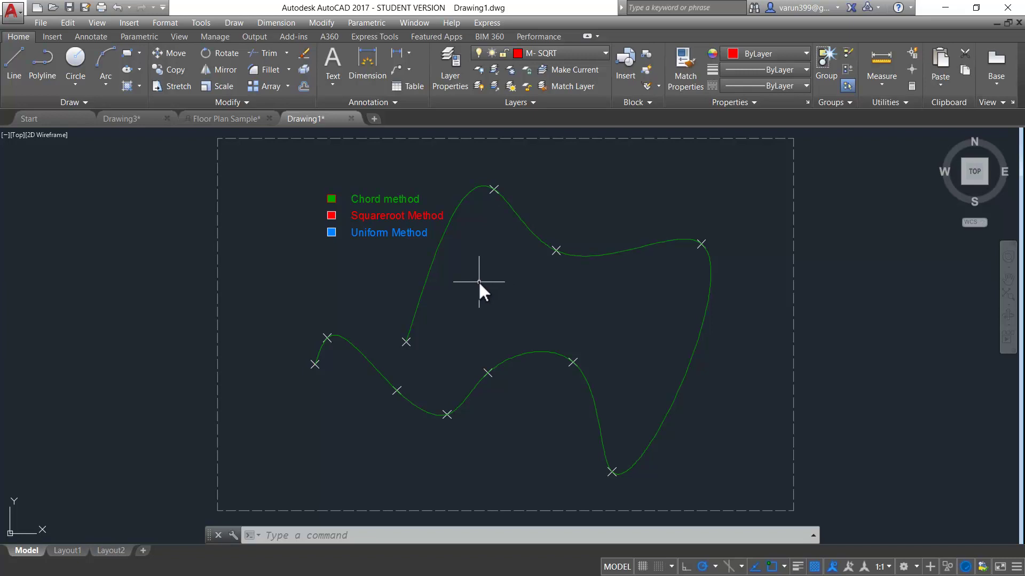
Step: Start a second spline on the M- SQRT layer with Square root knot parameterization
{"action": "type", "text": "SPL"}
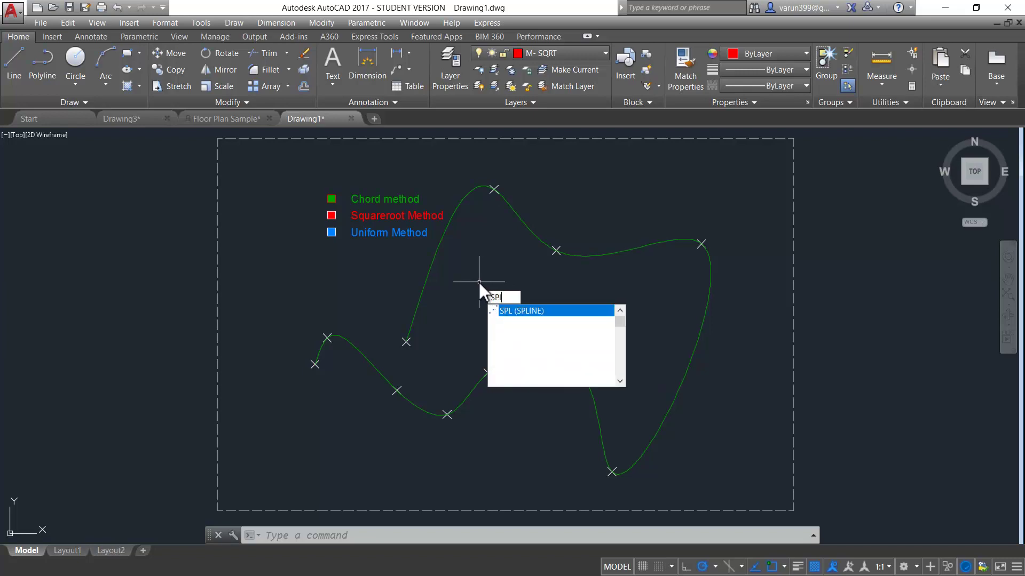
{"action": "key", "text": "Return"}
{"action": "left_click", "coordinate": [499, 535]}
{"action": "left_click", "coordinate": [499, 535]}
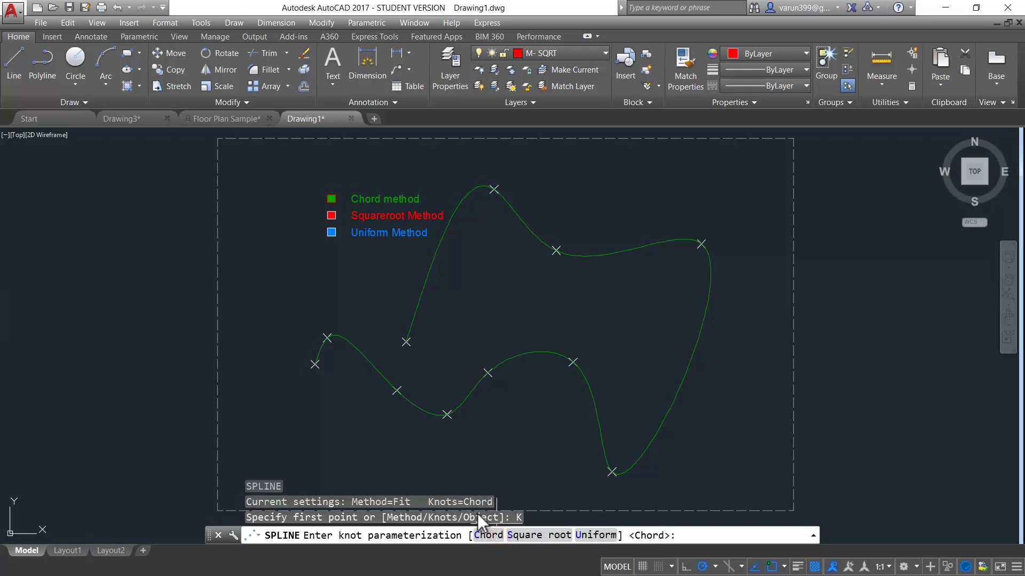
{"action": "left_click", "coordinate": [525, 534]}
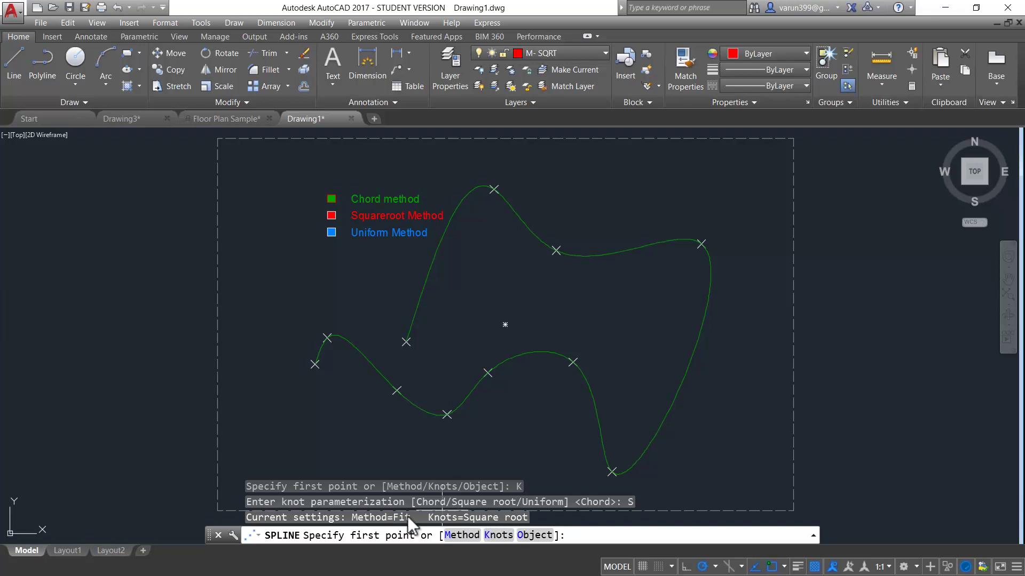
Step: Draw the square root spline through the same eleven markers in the same order, ending open at the inner marker
{"action": "left_click", "coordinate": [315, 364]}
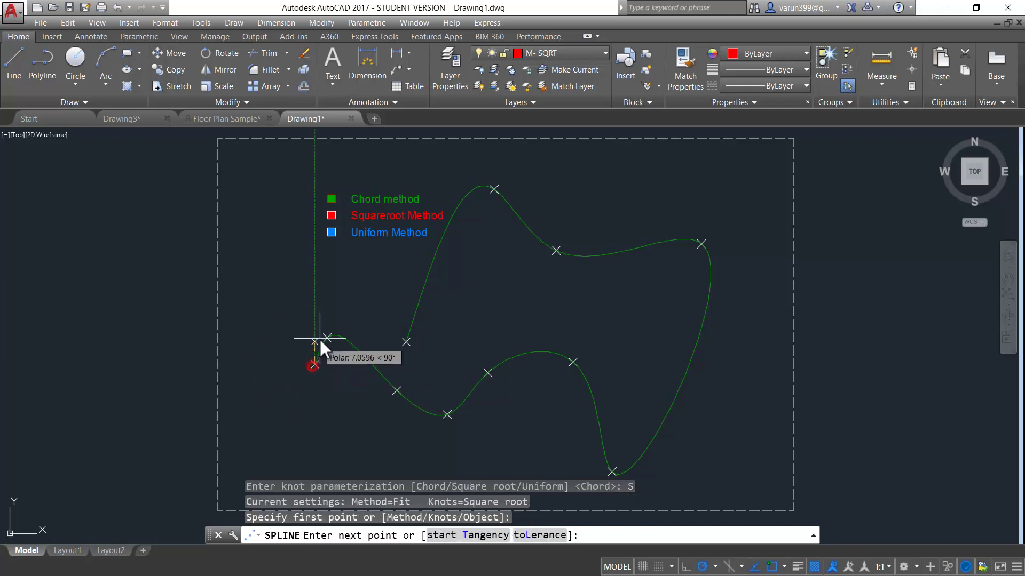
{"action": "left_click", "coordinate": [326, 337]}
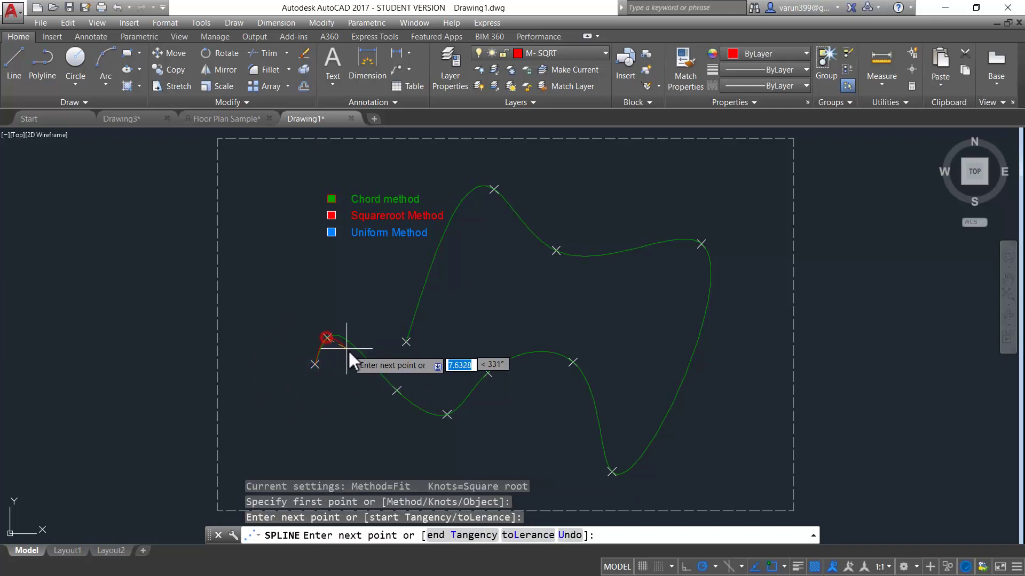
{"action": "left_click", "coordinate": [395, 392]}
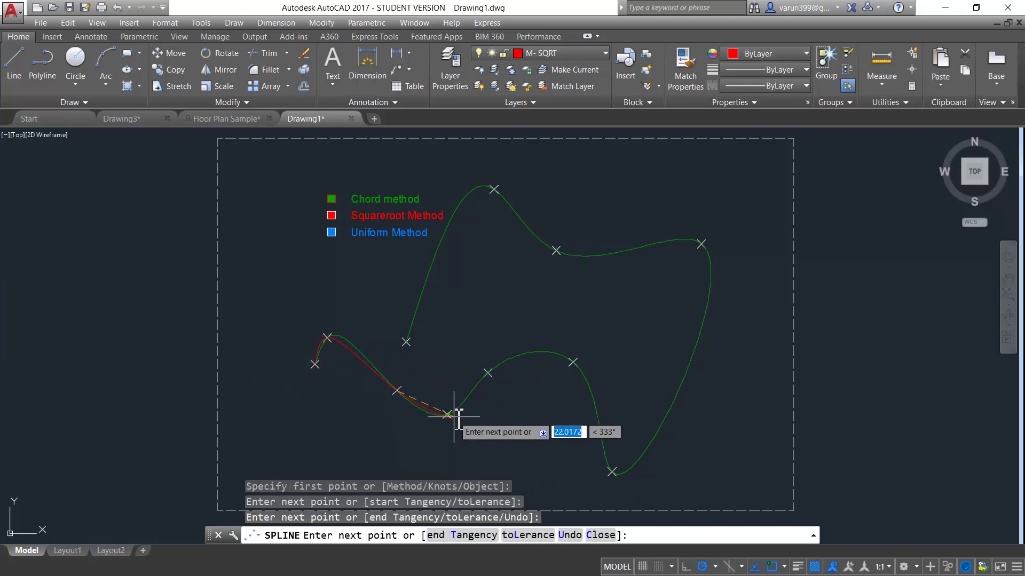
{"action": "left_click", "coordinate": [447, 415]}
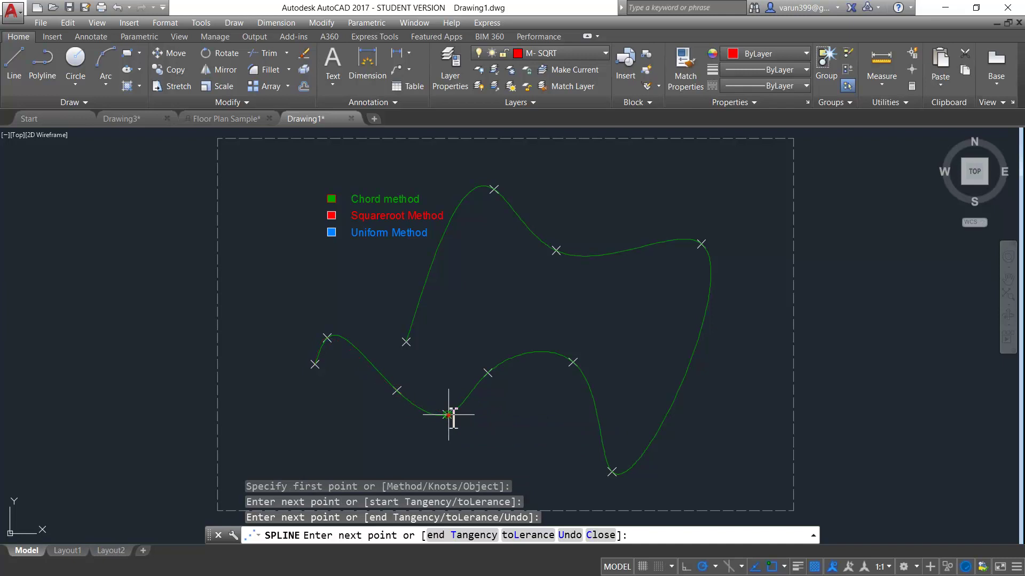
{"action": "left_click", "coordinate": [488, 373]}
{"action": "left_click", "coordinate": [573, 363]}
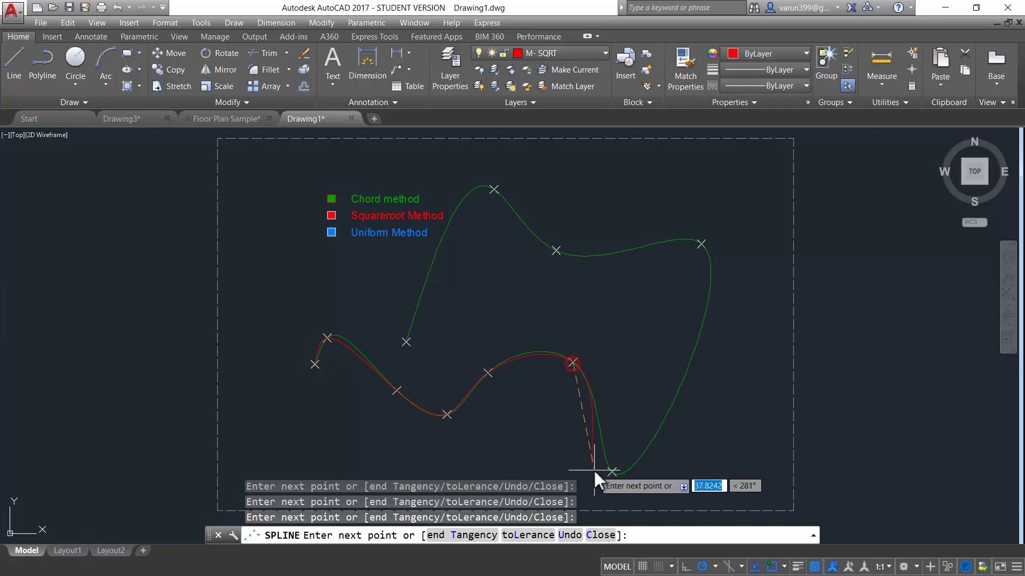
{"action": "left_click", "coordinate": [612, 472]}
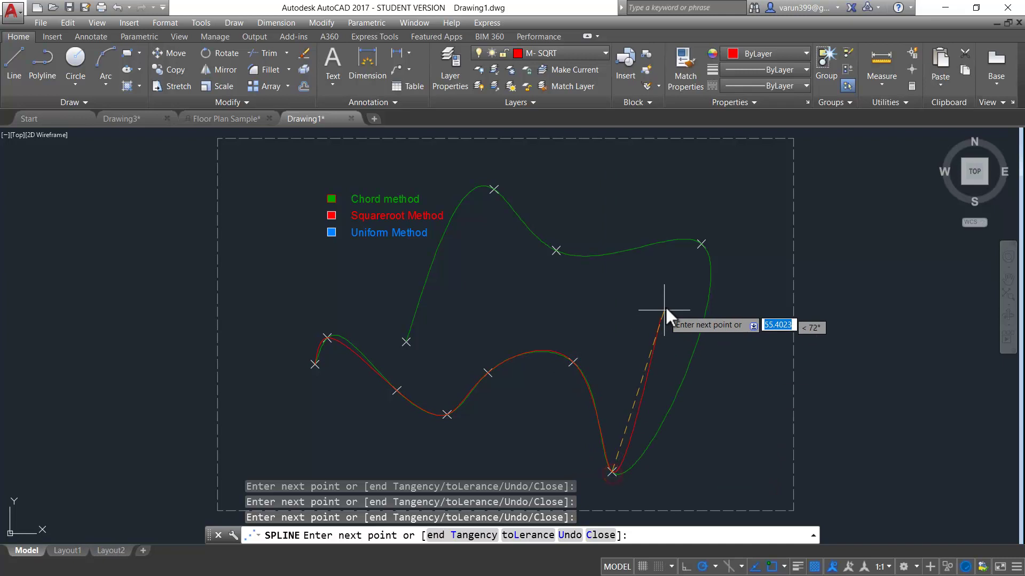
{"action": "left_click", "coordinate": [702, 243]}
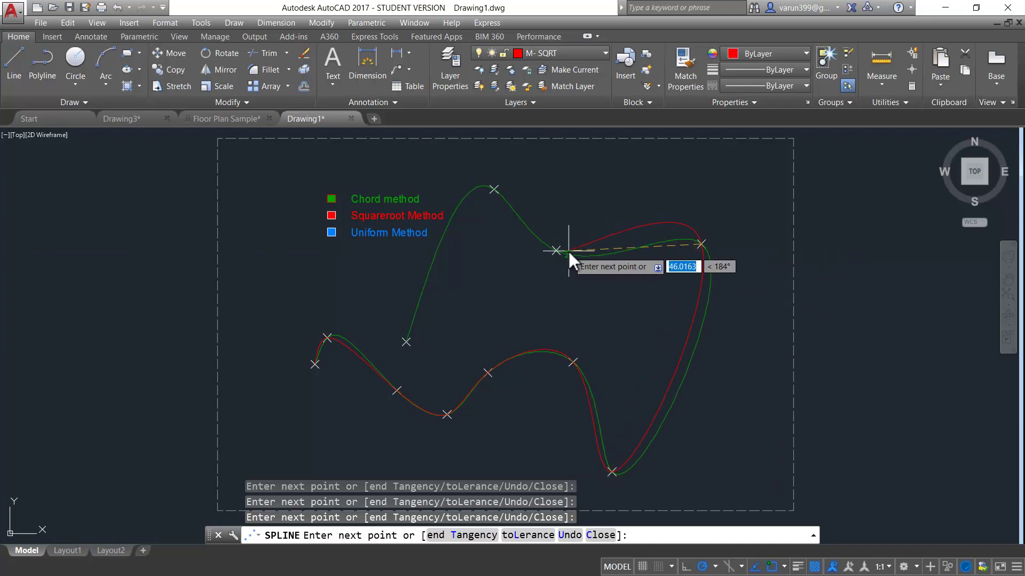
{"action": "left_click", "coordinate": [553, 249]}
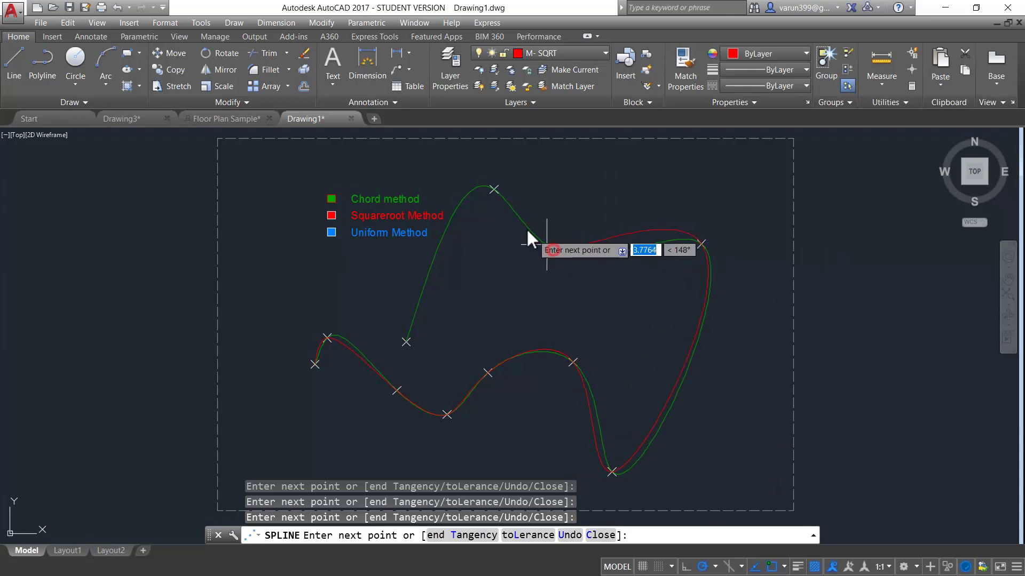
{"action": "left_click", "coordinate": [493, 190]}
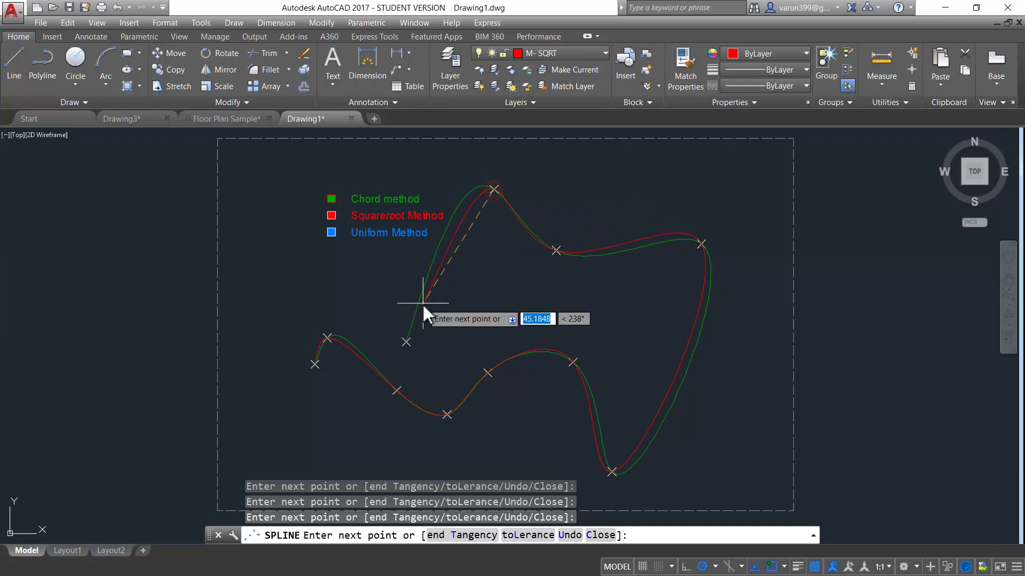
{"action": "left_click", "coordinate": [406, 342]}
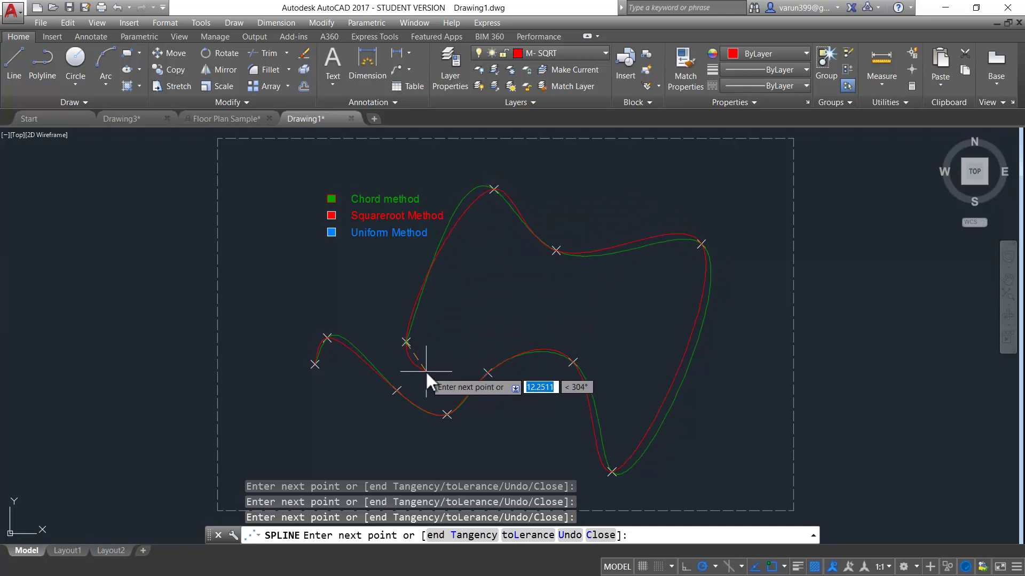
{"action": "key", "text": "Return"}
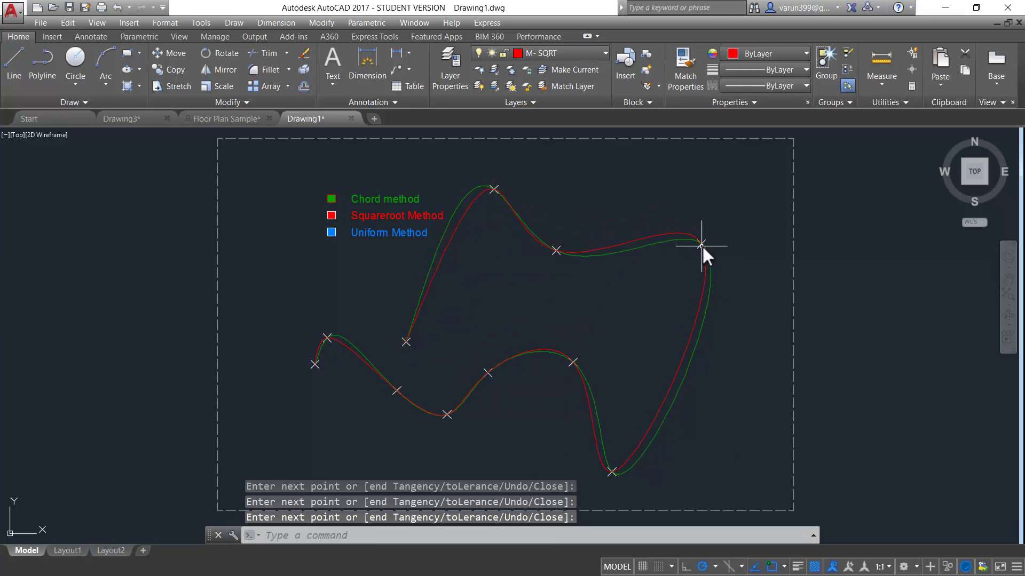
Step: Start a third spline on the M- Uniform layer with Uniform knot parameterization
{"action": "scroll", "coordinate": [694, 242], "scroll_direction": "up", "scroll_amount": 2}
{"action": "scroll", "coordinate": [582, 253], "scroll_direction": "down", "scroll_amount": 2}
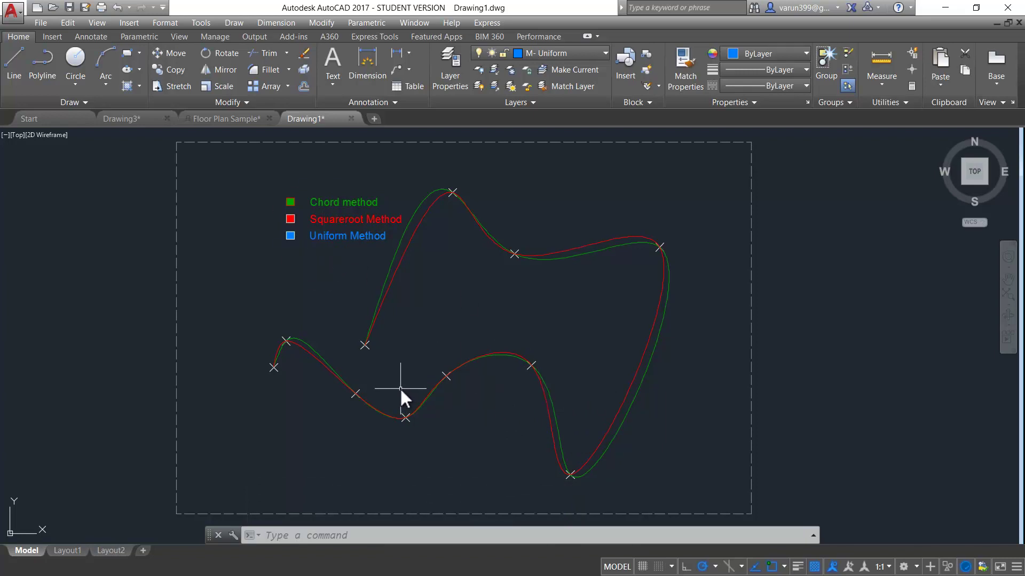
{"action": "type", "text": "SPL"}
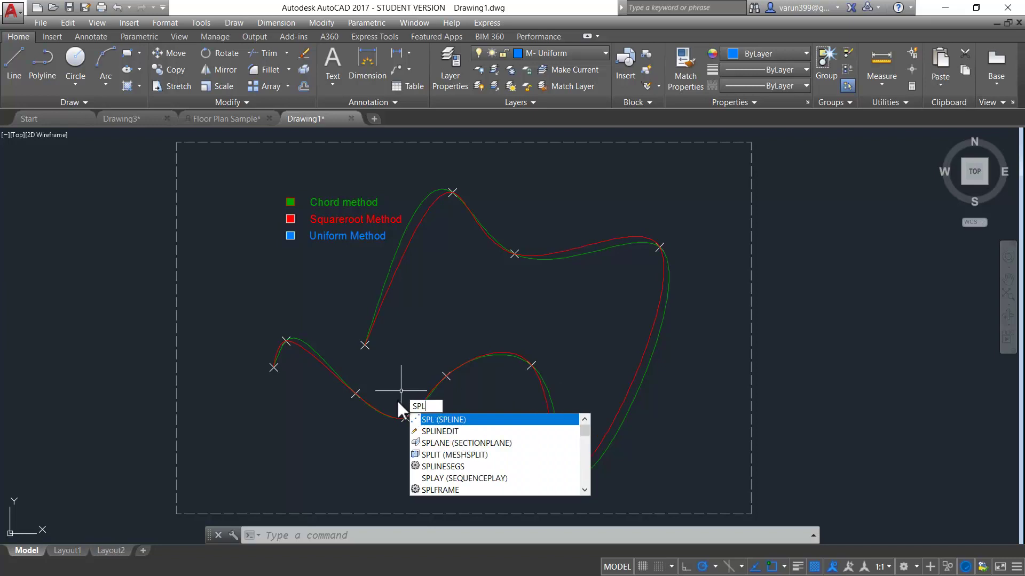
{"action": "key", "text": "Escape"}
{"action": "key", "text": "Return"}
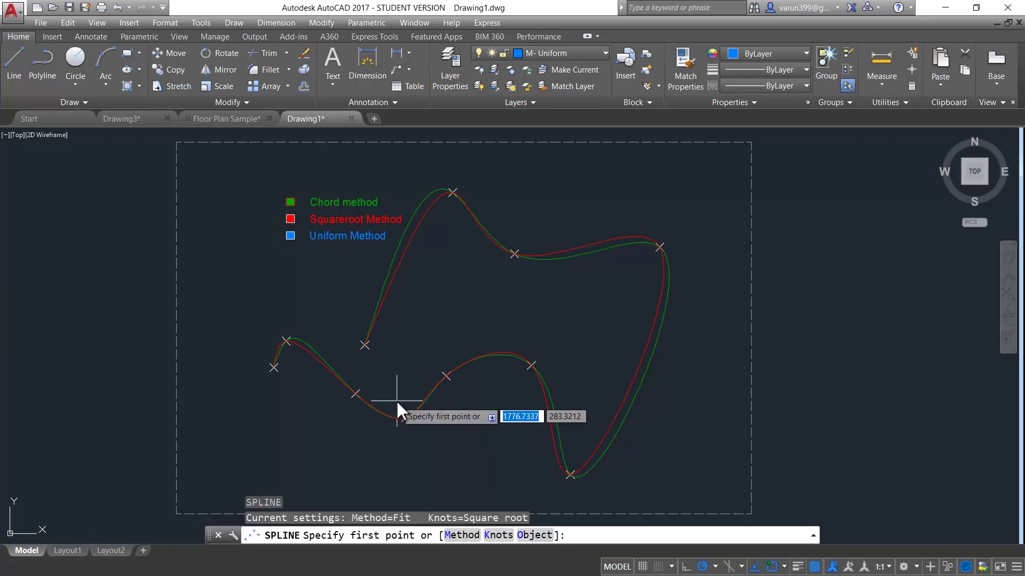
{"action": "left_click", "coordinate": [503, 535]}
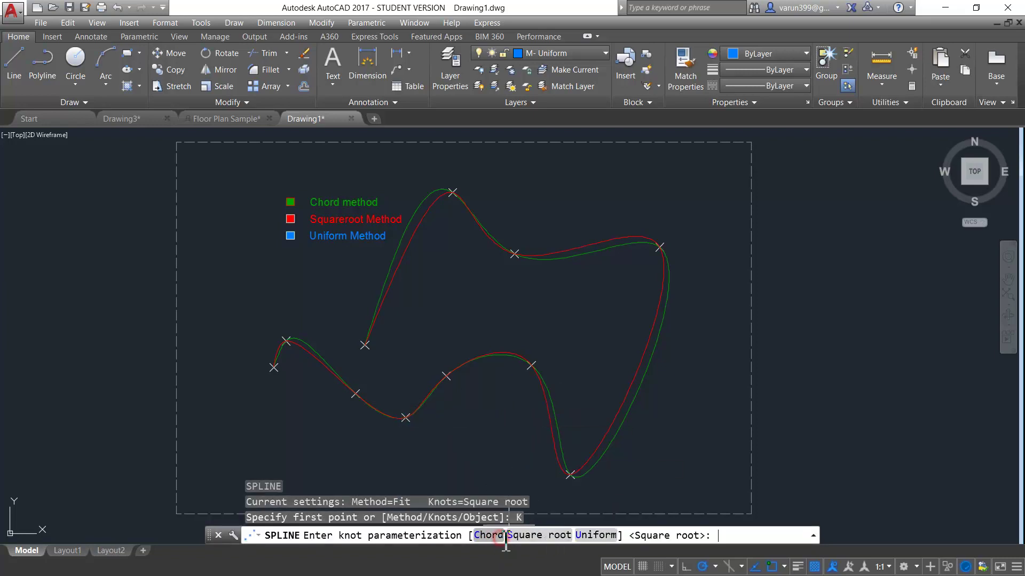
{"action": "left_click", "coordinate": [590, 535]}
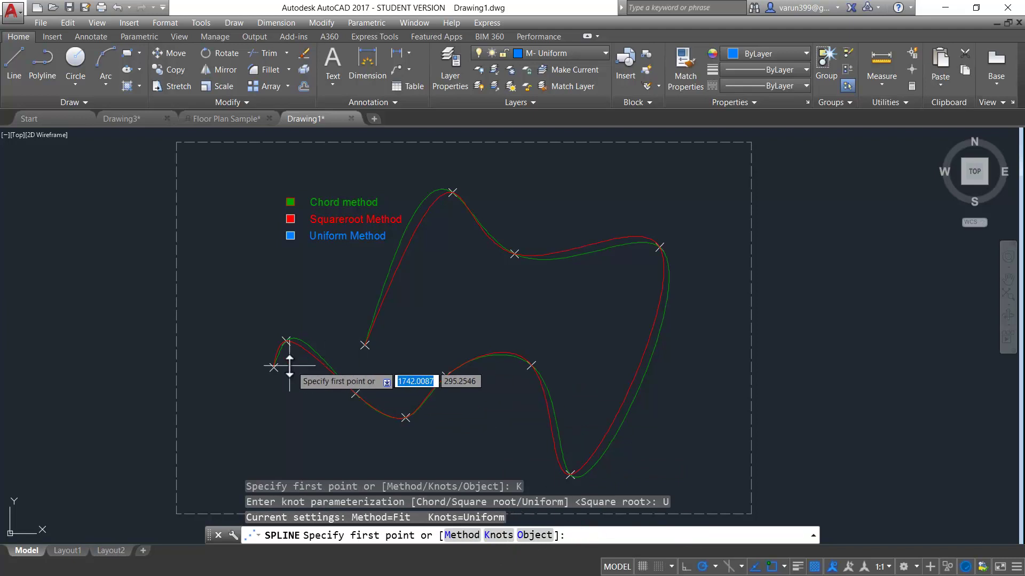
Step: Draw the uniform spline through the same eleven markers in the same order, ending open at the inner marker
{"action": "scroll", "coordinate": [273, 366], "scroll_direction": "up", "scroll_amount": 2}
{"action": "left_click", "coordinate": [268, 369]}
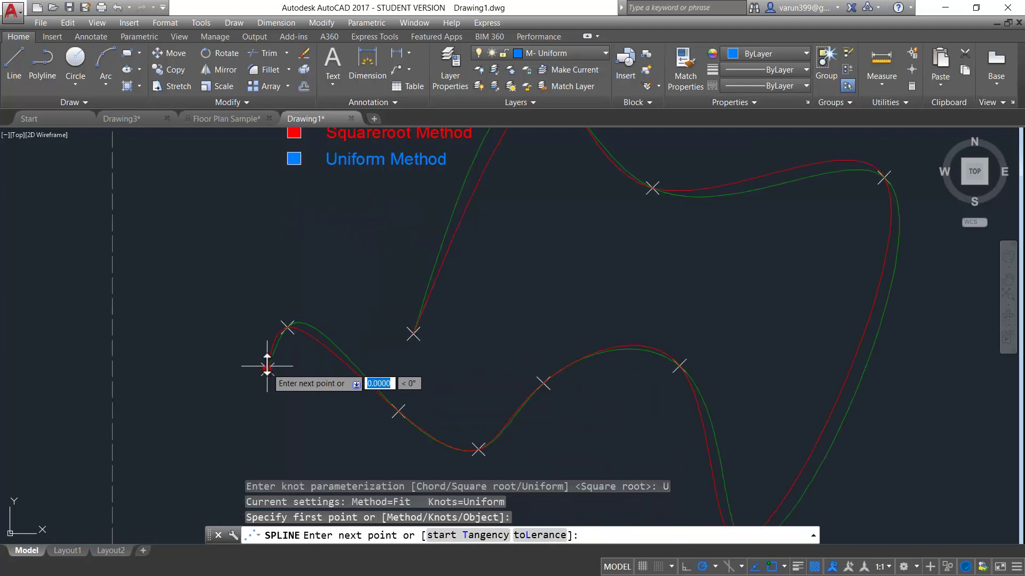
{"action": "left_click", "coordinate": [287, 327]}
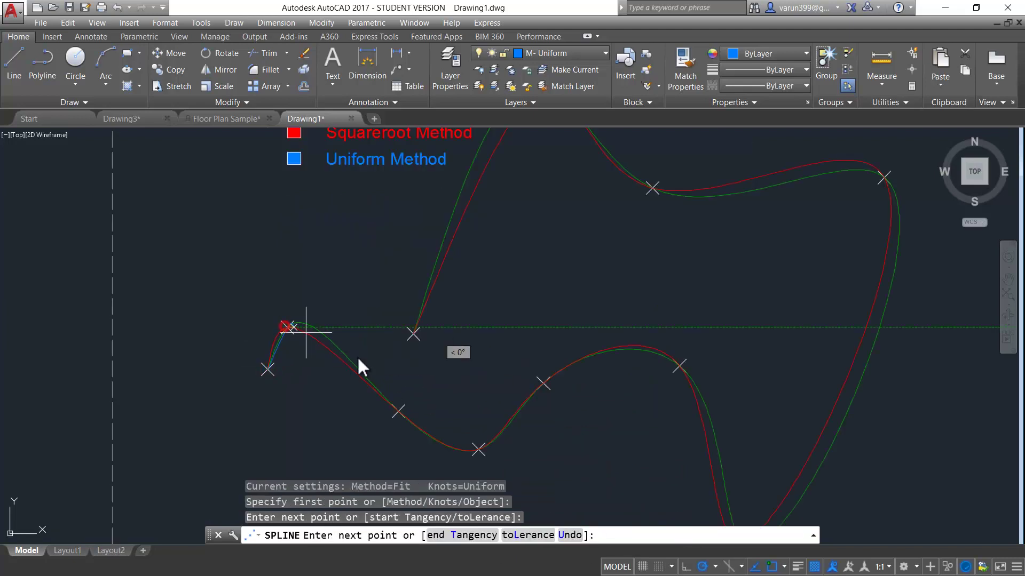
{"action": "left_click", "coordinate": [398, 412]}
{"action": "left_click", "coordinate": [479, 450]}
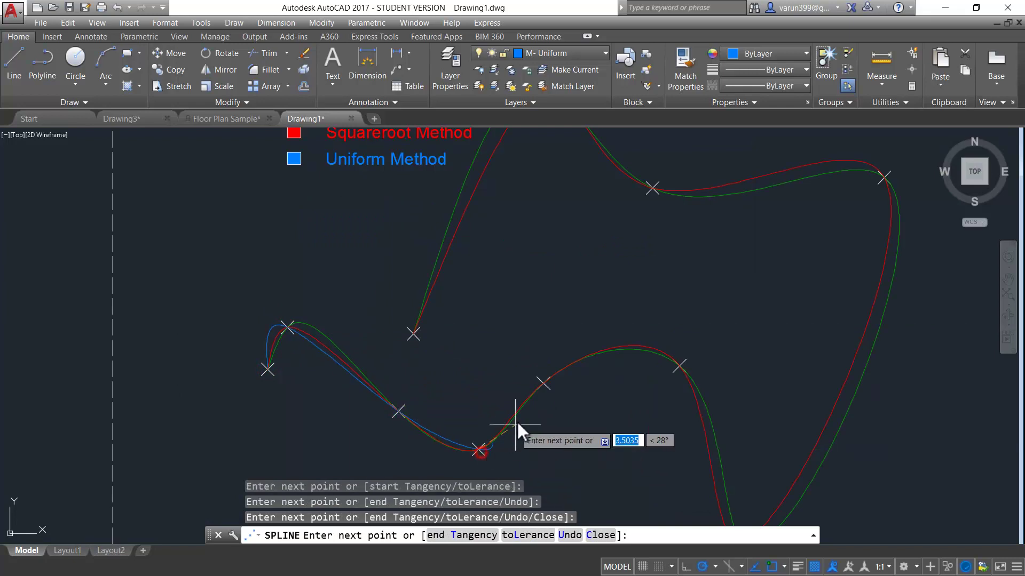
{"action": "left_click", "coordinate": [543, 382]}
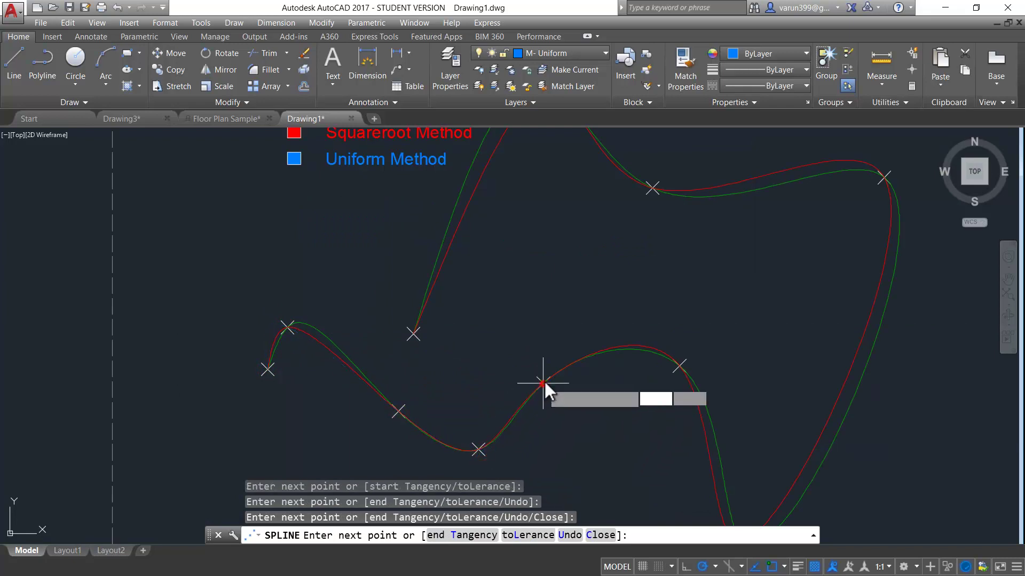
{"action": "left_click", "coordinate": [677, 366]}
{"action": "scroll", "coordinate": [693, 406], "scroll_direction": "down", "scroll_amount": 4}
{"action": "middle_click_drag", "start_coordinate": [699, 423], "coordinate": [603, 364]}
{"action": "scroll", "coordinate": [614, 379], "scroll_direction": "up", "scroll_amount": 2}
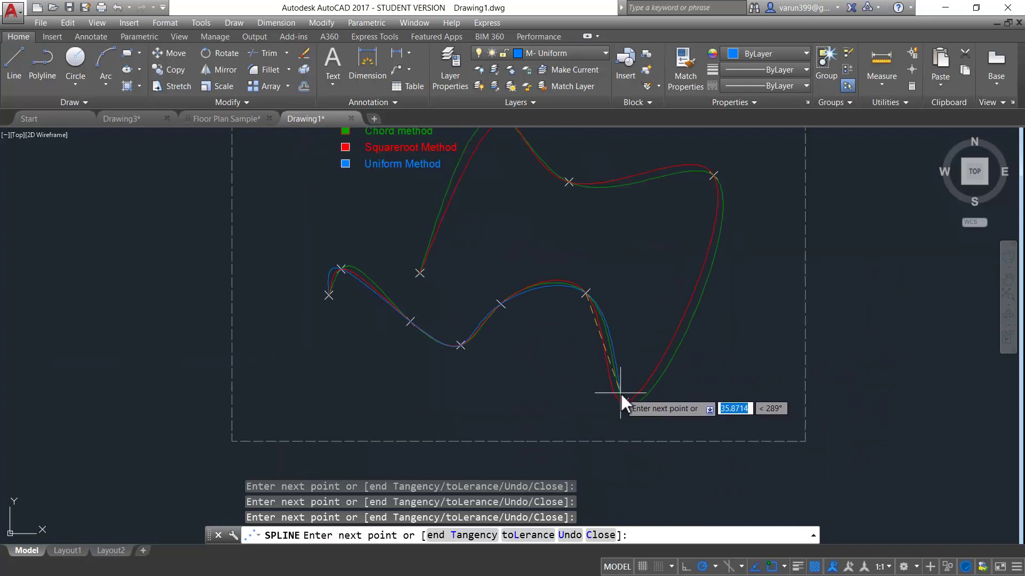
{"action": "left_click", "coordinate": [624, 403]}
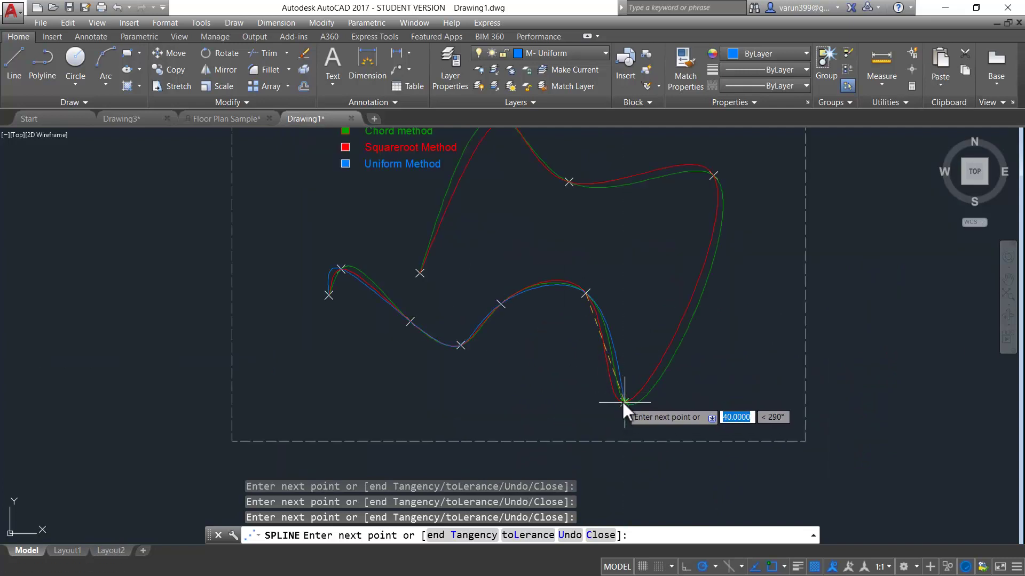
{"action": "left_click", "coordinate": [712, 175]}
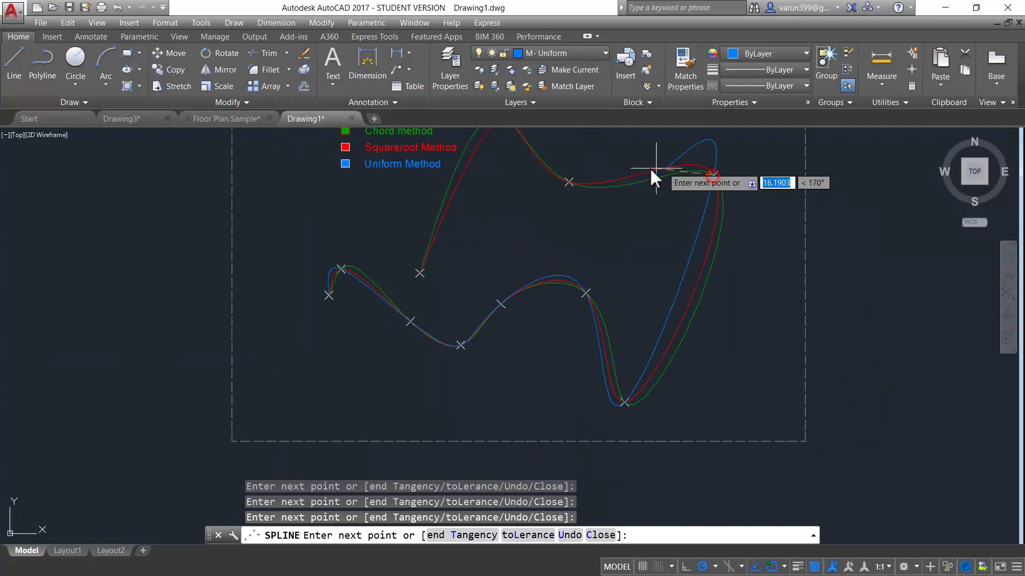
{"action": "left_click", "coordinate": [569, 182]}
{"action": "middle_click_drag", "start_coordinate": [525, 175], "coordinate": [530, 210]}
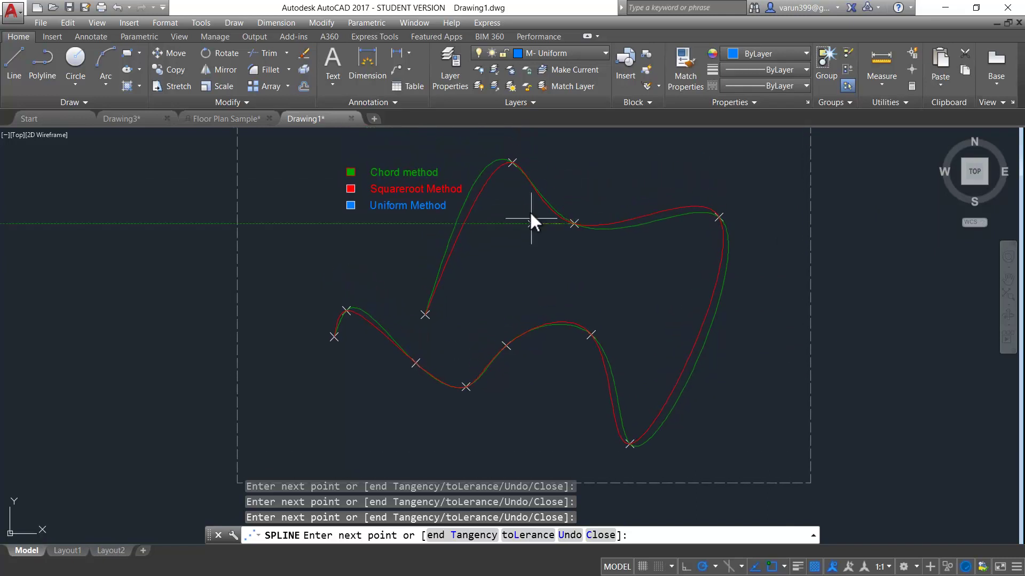
{"action": "left_click", "coordinate": [511, 161]}
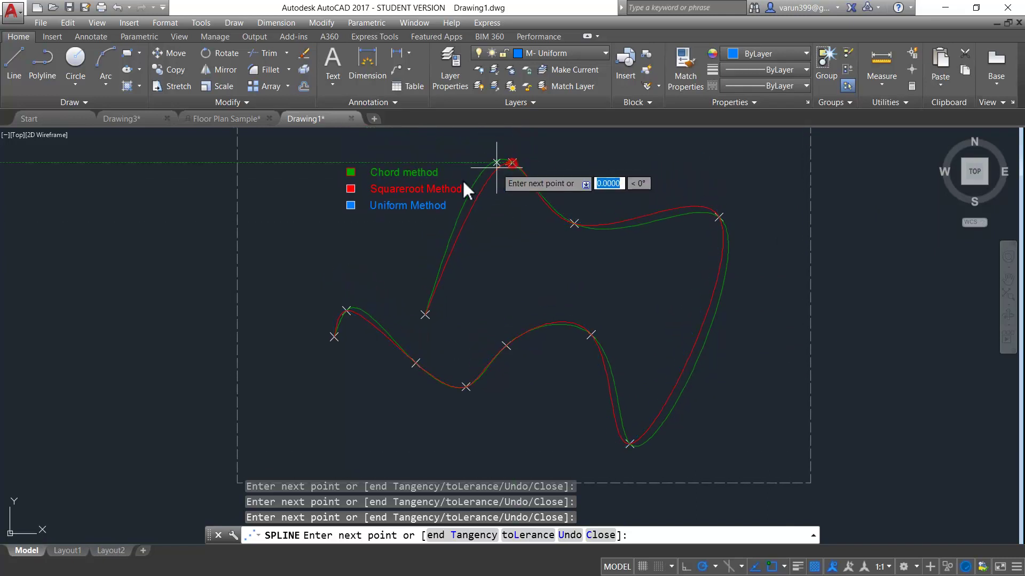
{"action": "left_click", "coordinate": [425, 314]}
{"action": "key", "text": "Return"}
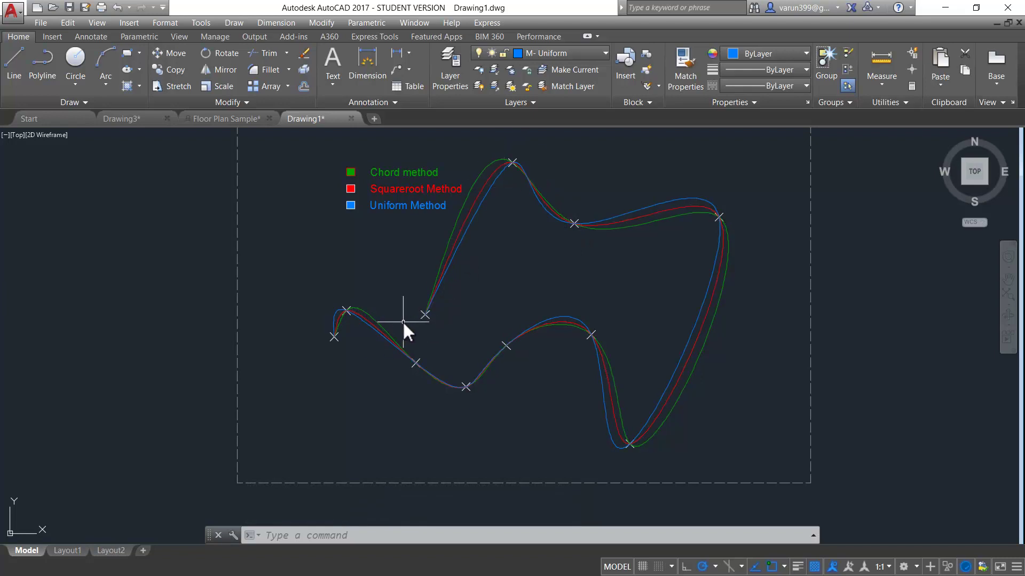
Step: Start a Chord-knot fit spline on the M- Chord layer below the leftmost marker, accepting a fit tolerance of 0
{"action": "middle_click_drag", "start_coordinate": [453, 270], "coordinate": [454, 297]}
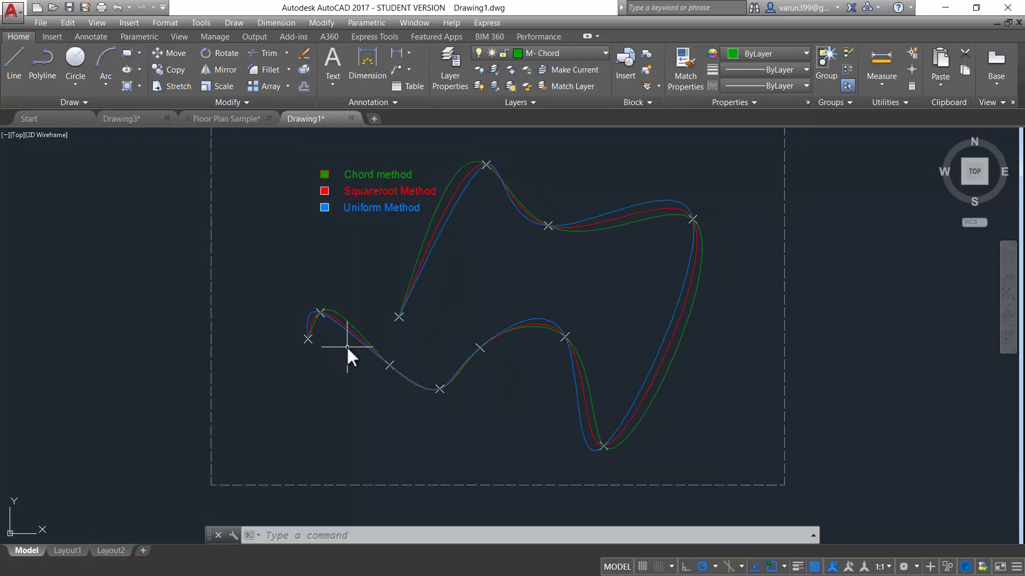
{"action": "type", "text": "SPL"}
{"action": "key", "text": "Return"}
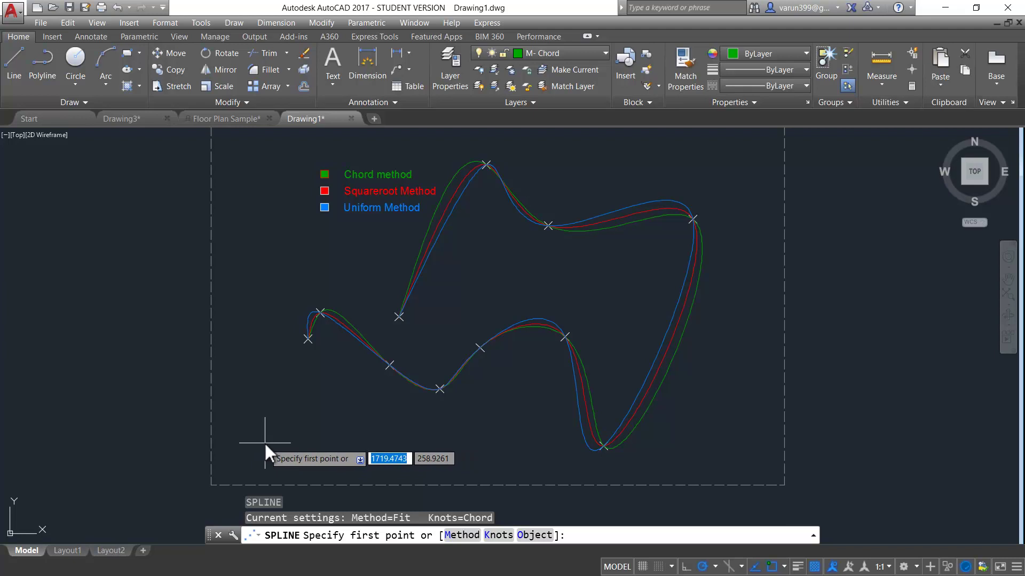
{"action": "left_click", "coordinate": [270, 435]}
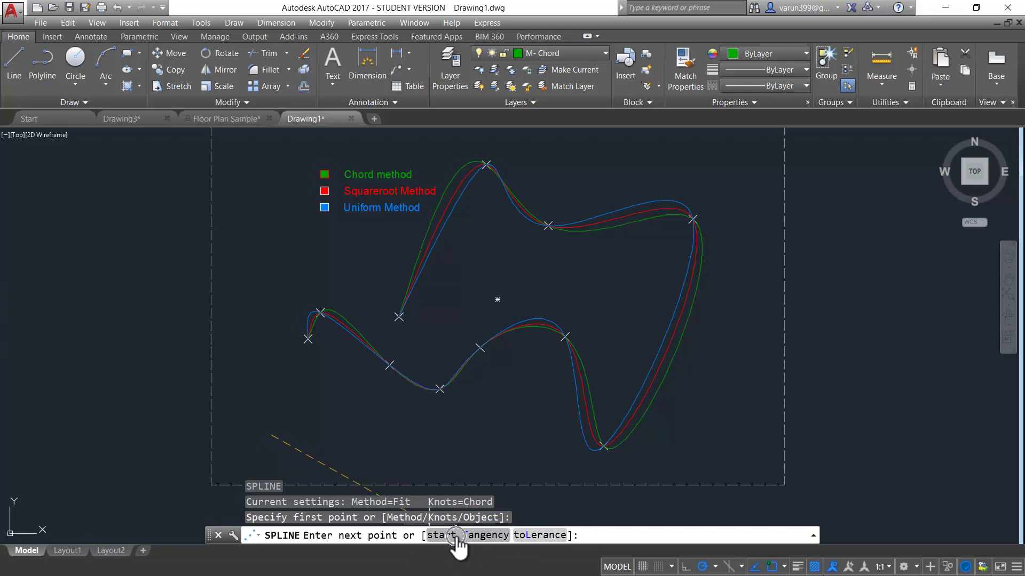
{"action": "left_click", "coordinate": [523, 536]}
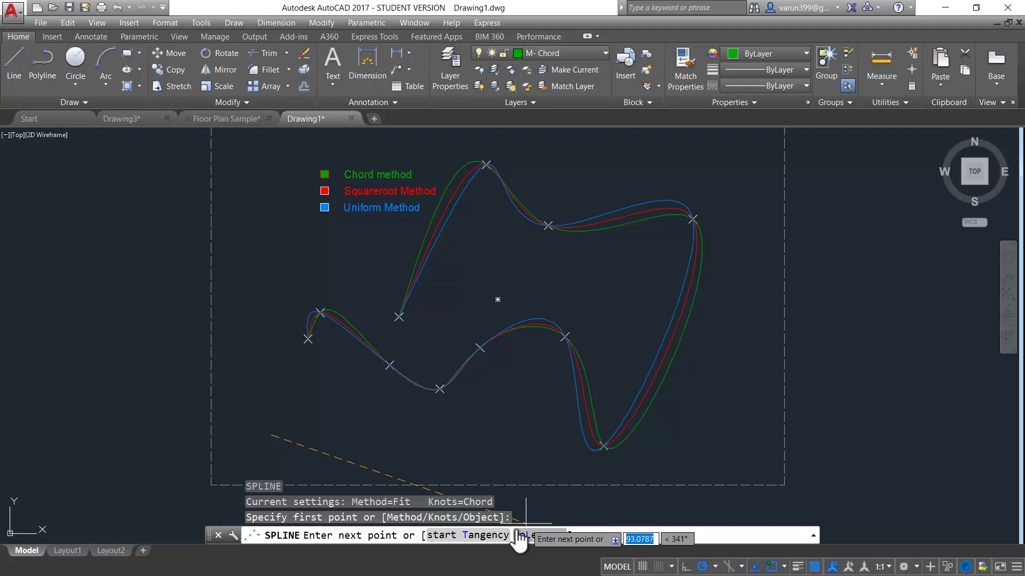
{"action": "left_click", "coordinate": [518, 535]}
{"action": "key", "text": "Return"}
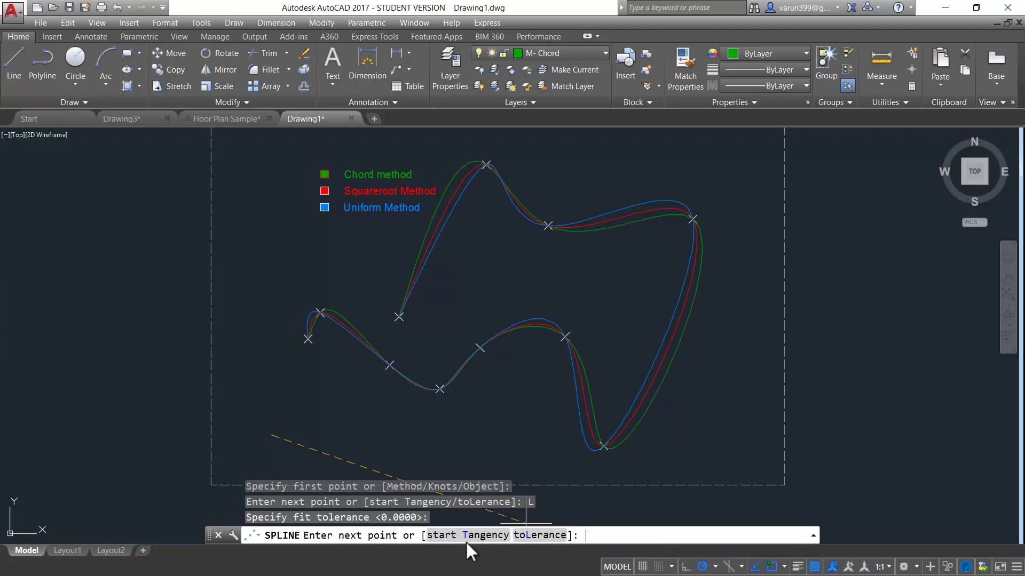
Step: Aim the spline's start tangent at the dashed frame's lower-left corner and add fit points across the area below the three curves
{"action": "left_click", "coordinate": [464, 535]}
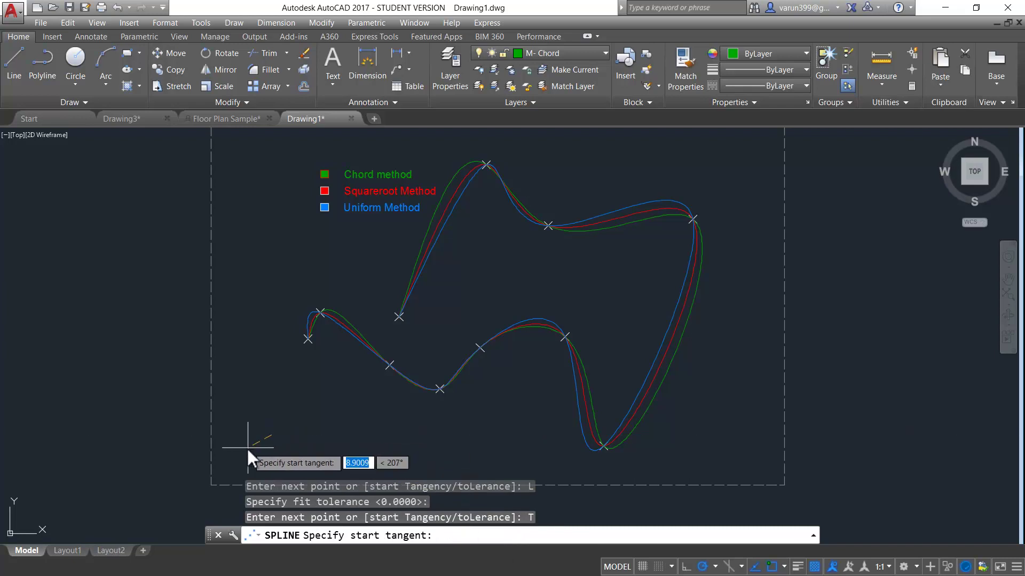
{"action": "middle_click_drag", "start_coordinate": [212, 484], "coordinate": [223, 400]}
{"action": "left_click", "coordinate": [225, 402]}
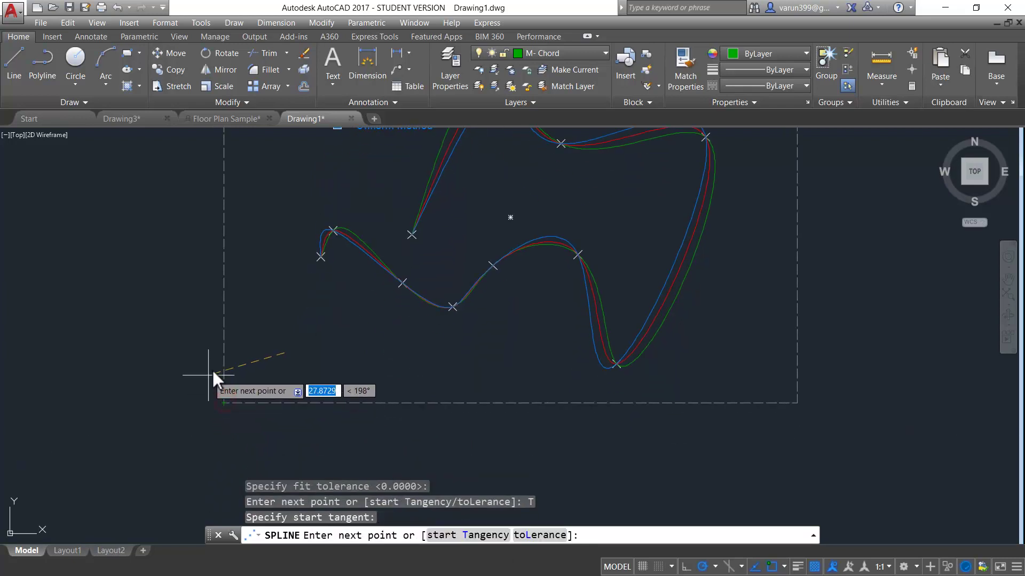
{"action": "left_click", "coordinate": [248, 303]}
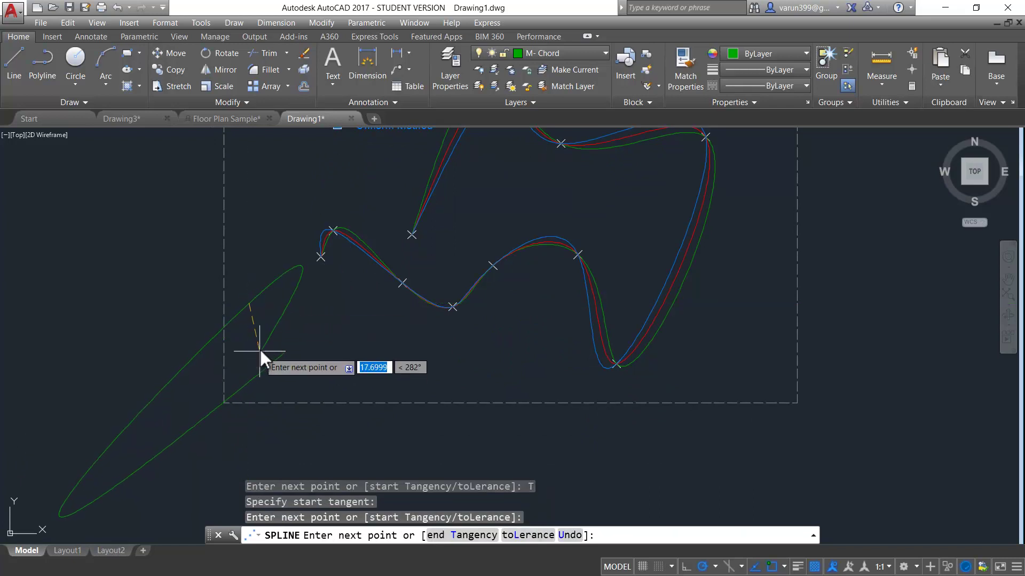
{"action": "left_click", "coordinate": [271, 301]}
{"action": "left_click", "coordinate": [329, 313]}
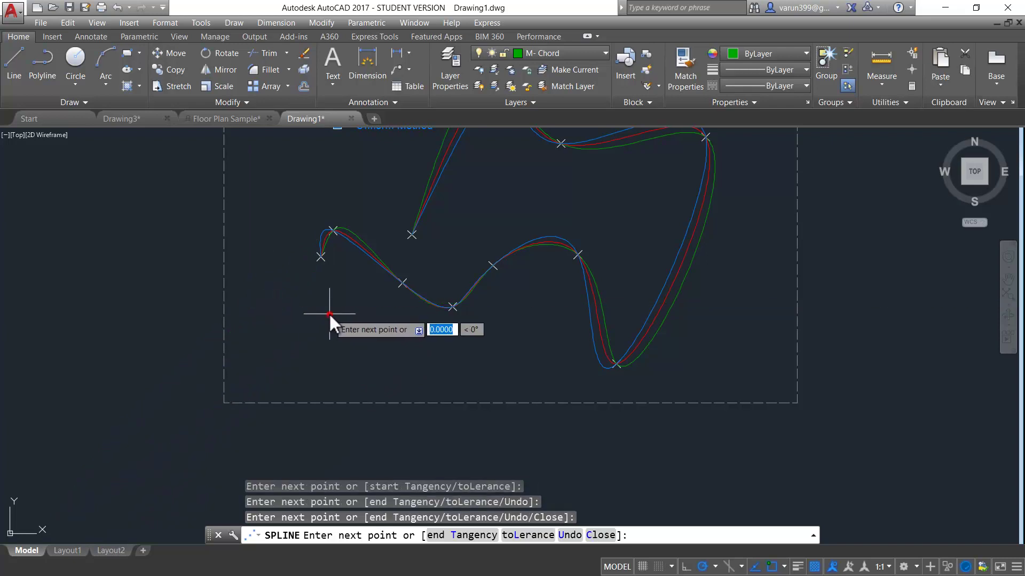
{"action": "left_click", "coordinate": [403, 354]}
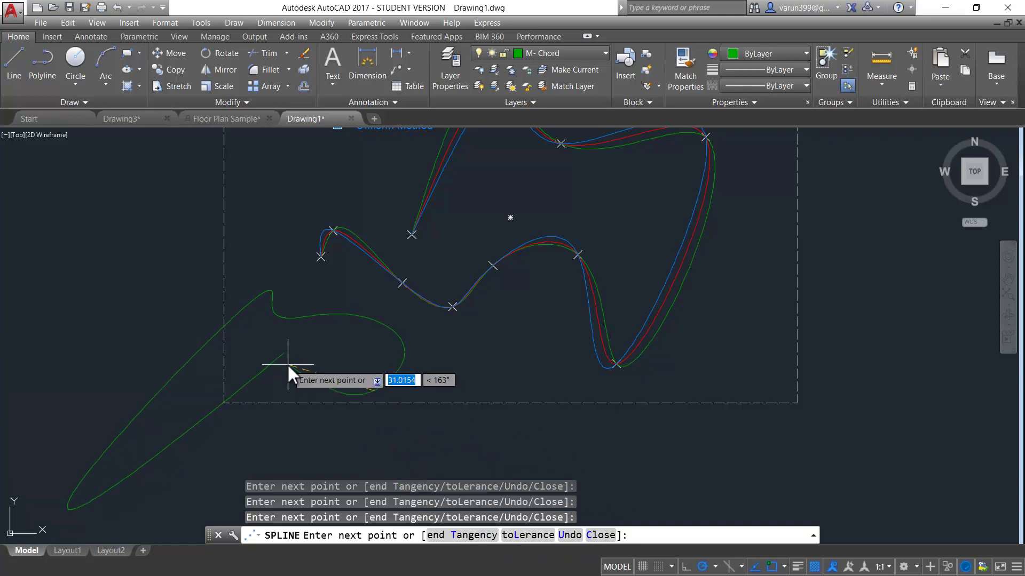
Step: Replace the last fit point with one farther right and finish the spline with its end tangent aimed at its start point
{"action": "left_click", "coordinate": [453, 535]}
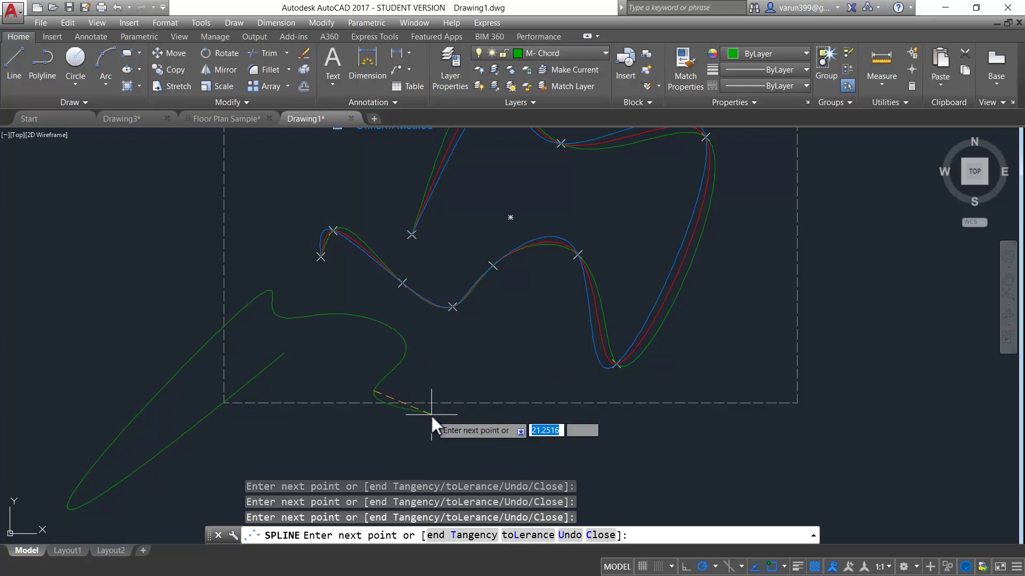
{"action": "type", "text": "u"}
{"action": "key", "text": "Return"}
{"action": "left_click", "coordinate": [491, 362]}
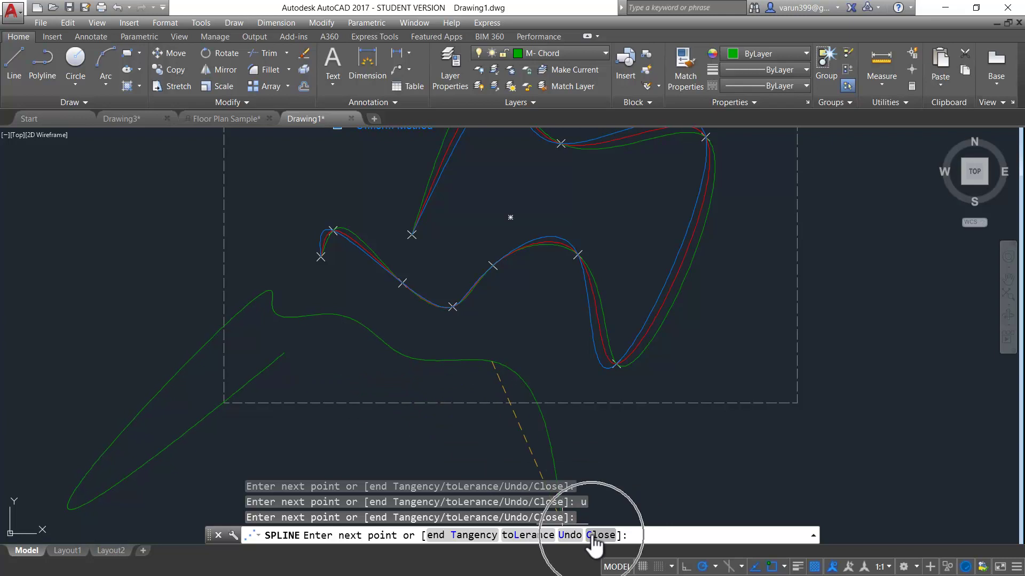
{"action": "left_click", "coordinate": [473, 536]}
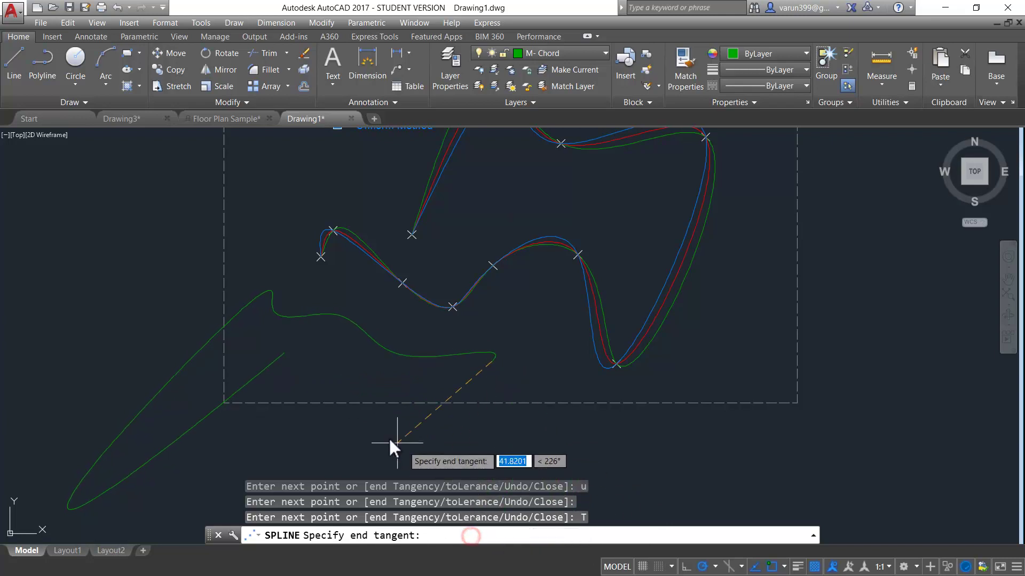
{"action": "left_click", "coordinate": [282, 353]}
Step: Start a spline on the M- SQRT layer at the new green spline's start point with a fit tolerance of 10
{"action": "scroll", "coordinate": [529, 342], "scroll_direction": "up", "scroll_amount": 8}
{"action": "scroll", "coordinate": [176, 342], "scroll_direction": "down", "scroll_amount": 8}
{"action": "scroll", "coordinate": [219, 331], "scroll_direction": "up", "scroll_amount": 6}
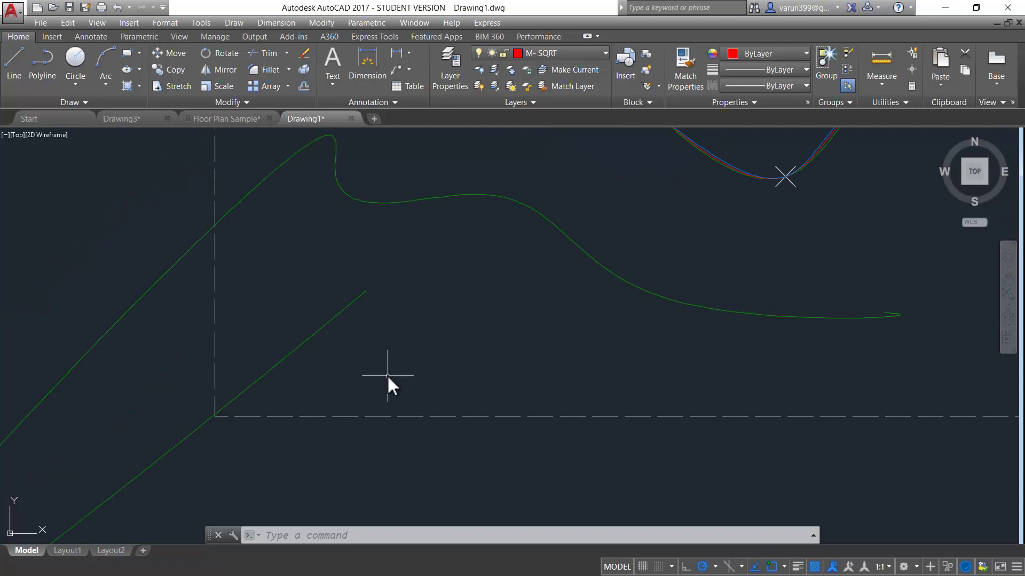
{"action": "scroll", "coordinate": [383, 376], "scroll_direction": "down", "scroll_amount": 1}
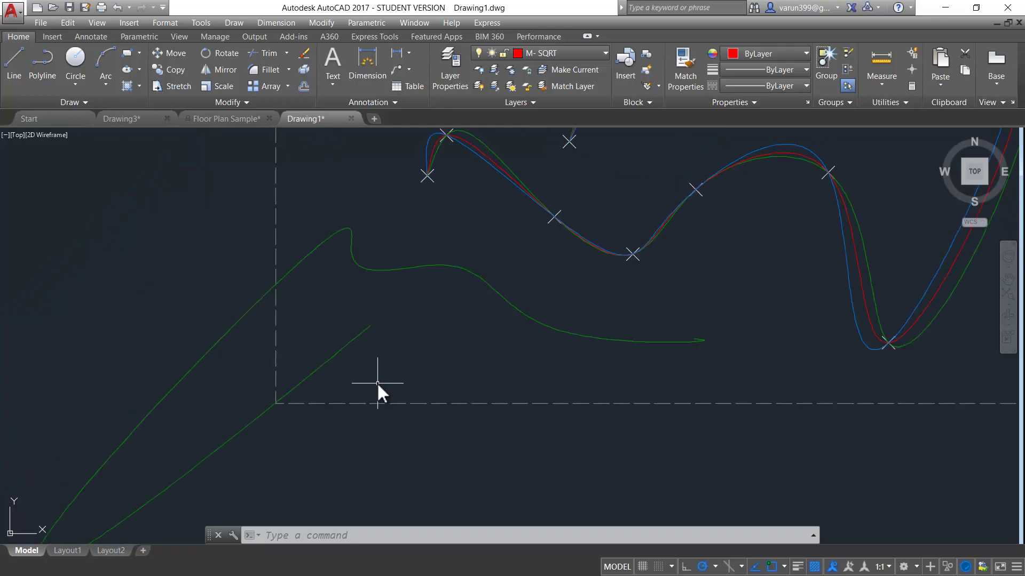
{"action": "type", "text": "SPL"}
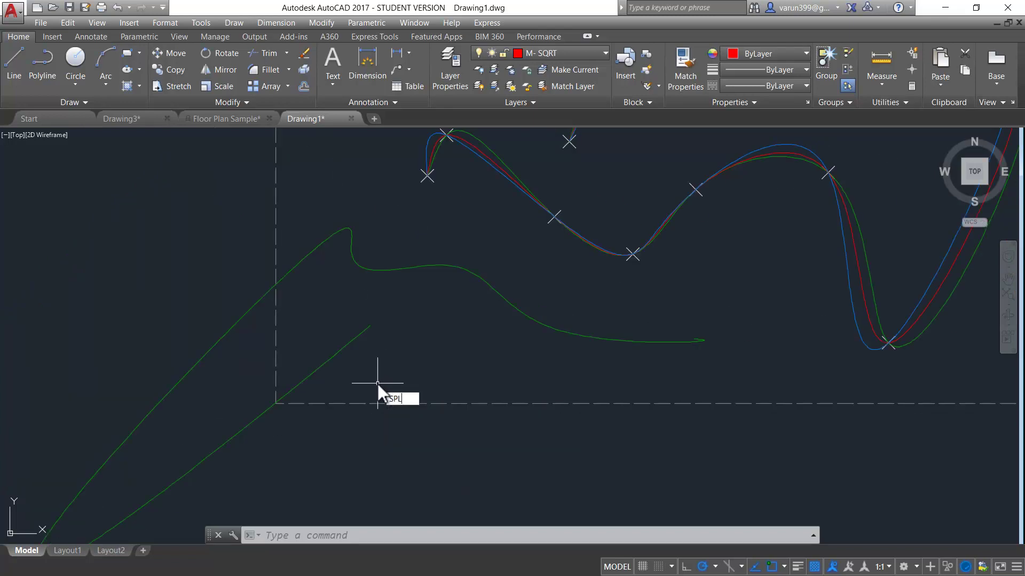
{"action": "key", "text": "Return"}
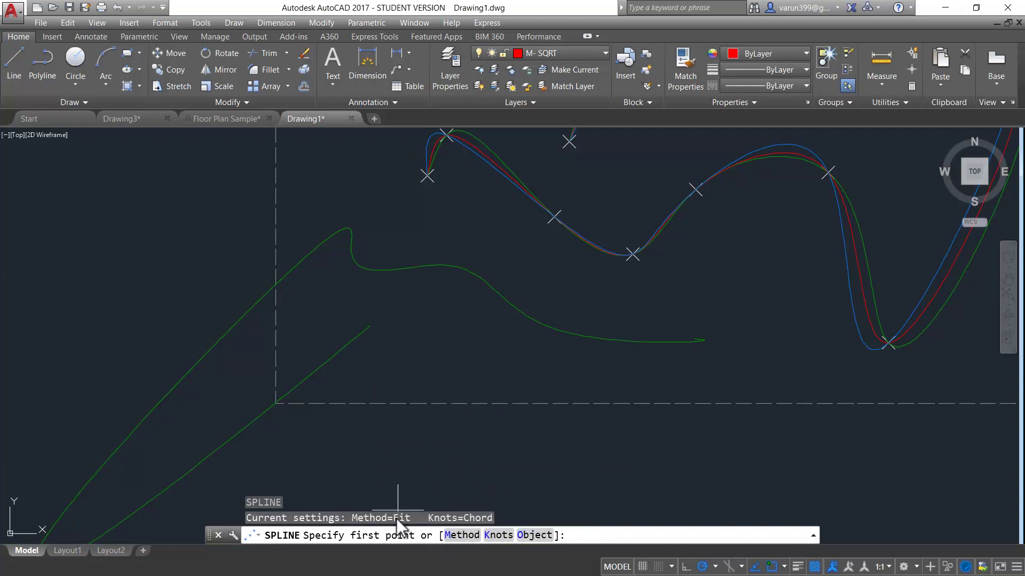
{"action": "left_click", "coordinate": [371, 326]}
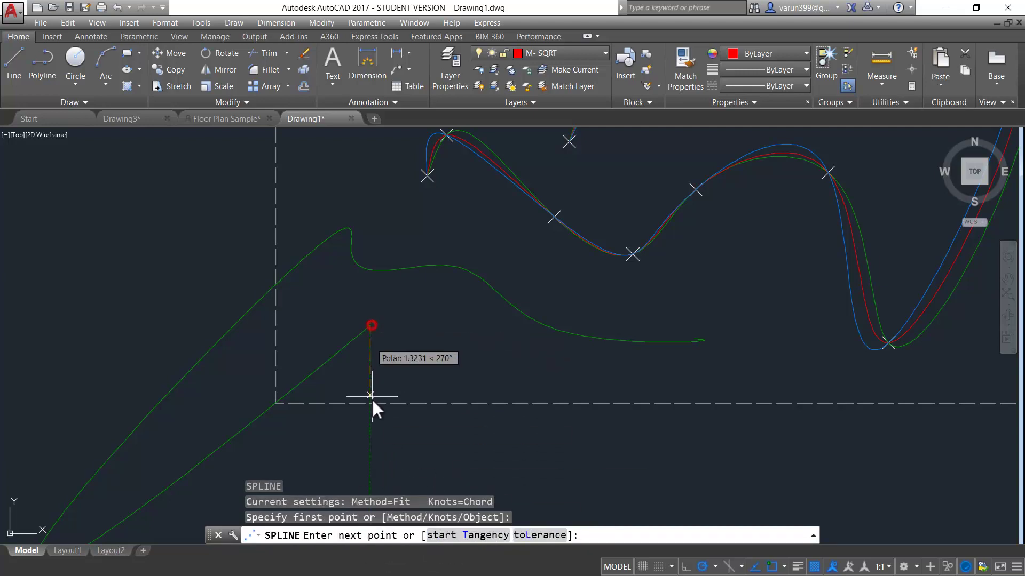
{"action": "left_click", "coordinate": [538, 537]}
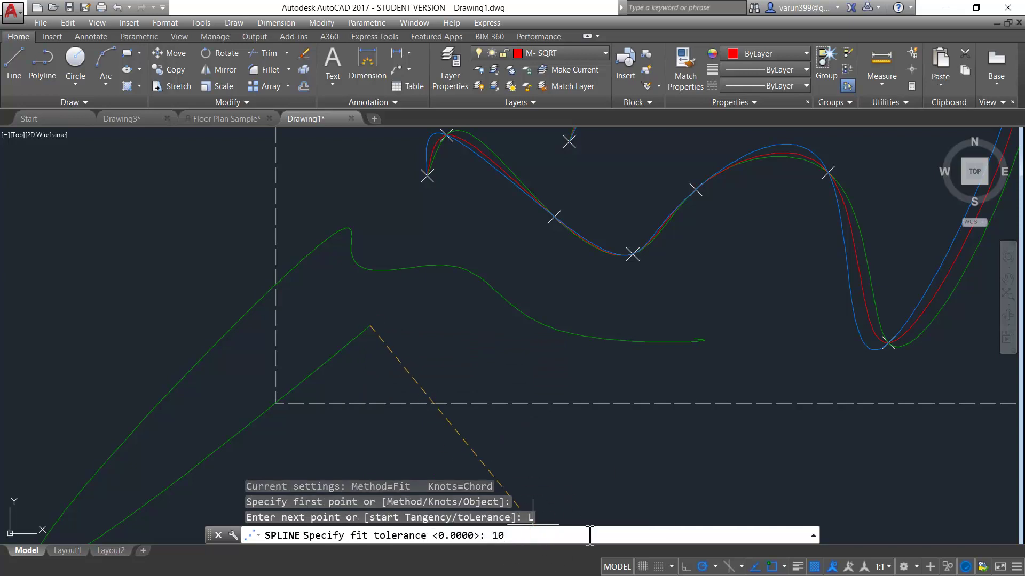
{"action": "key", "text": "Return"}
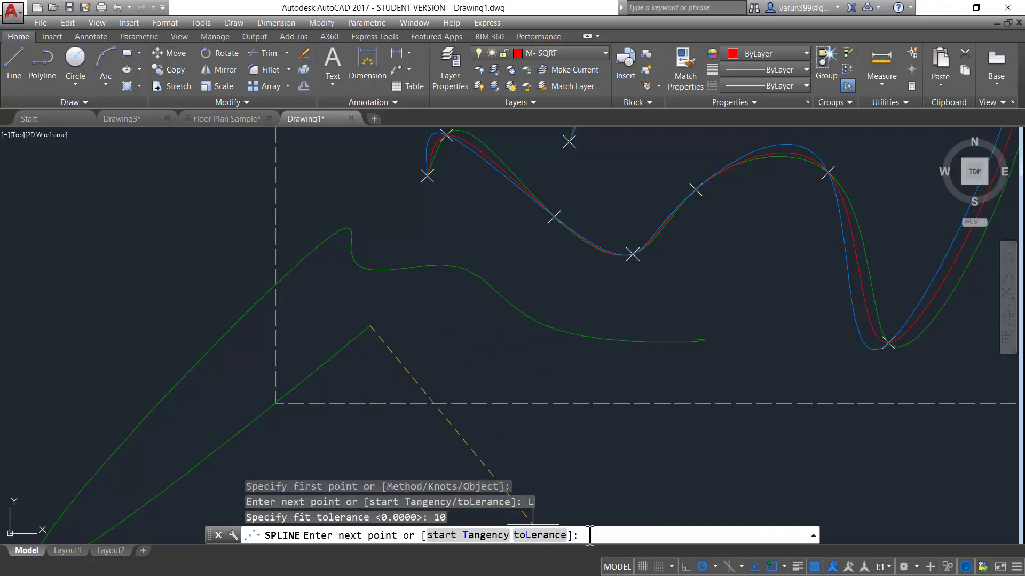
Step: Add the red spline's fit points from the dashed frame's lower-left corner, looping around its start point and up past the green curve
{"action": "left_click", "coordinate": [275, 403]}
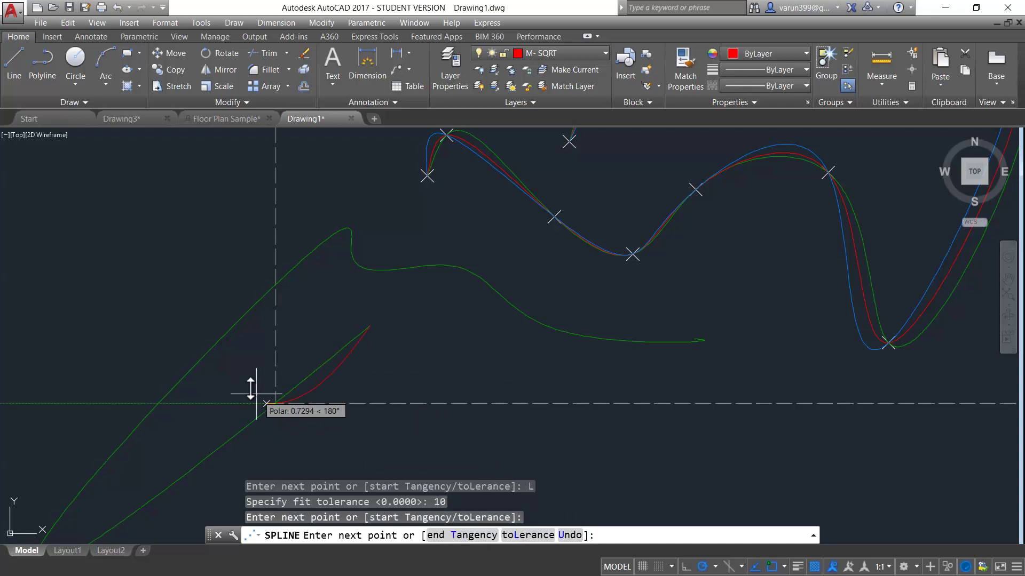
{"action": "left_click", "coordinate": [294, 283]}
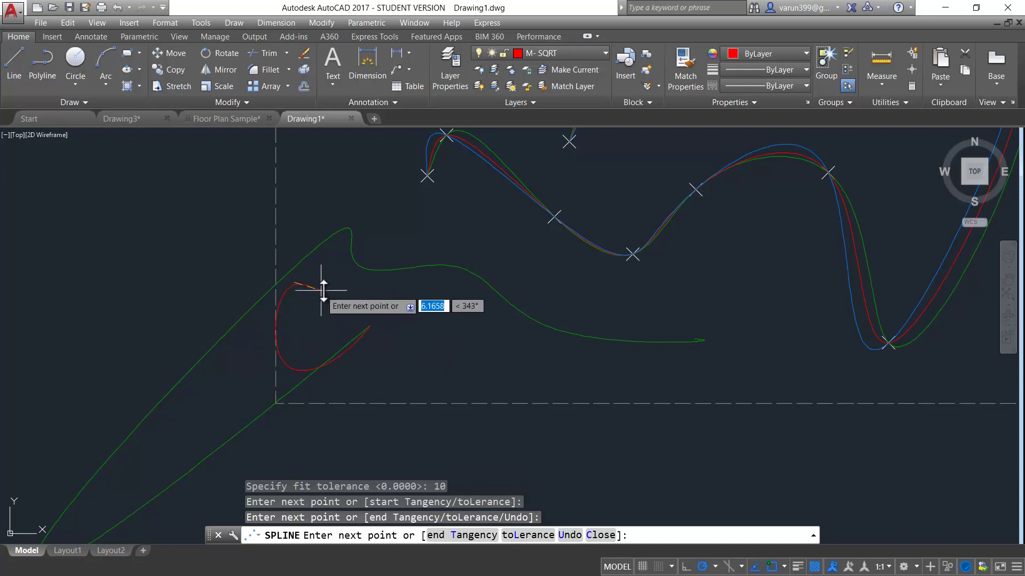
{"action": "left_click", "coordinate": [346, 283]}
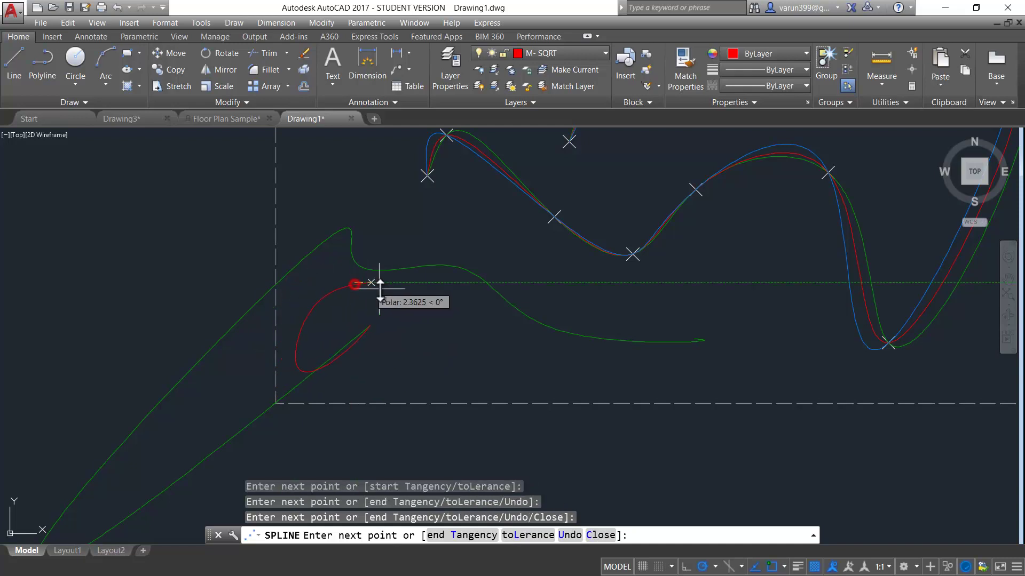
{"action": "left_click", "coordinate": [443, 330]}
{"action": "left_click", "coordinate": [443, 391]}
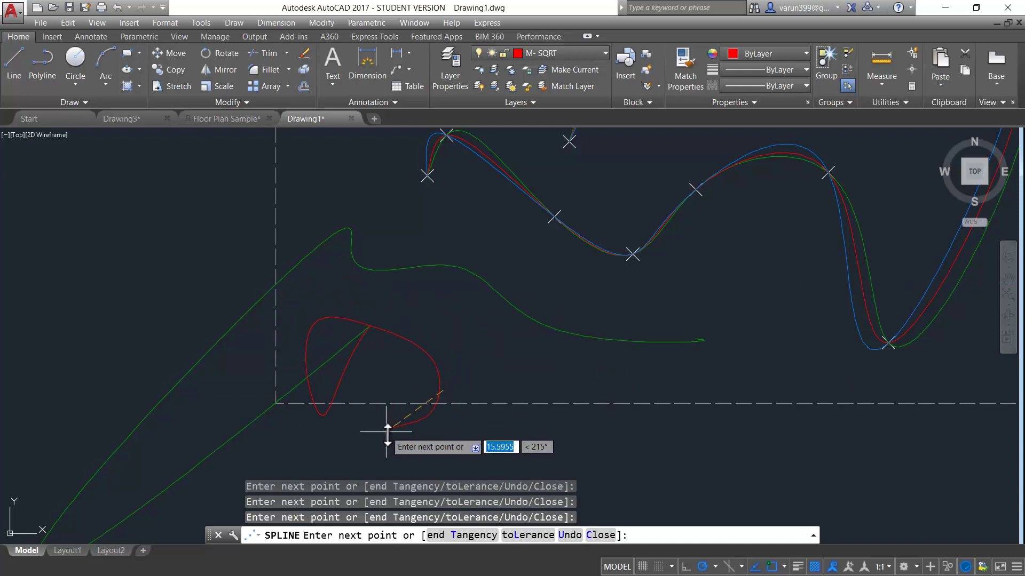
{"action": "left_click", "coordinate": [397, 406]}
{"action": "left_click", "coordinate": [491, 376]}
{"action": "left_click", "coordinate": [468, 314]}
{"action": "left_click", "coordinate": [422, 237]}
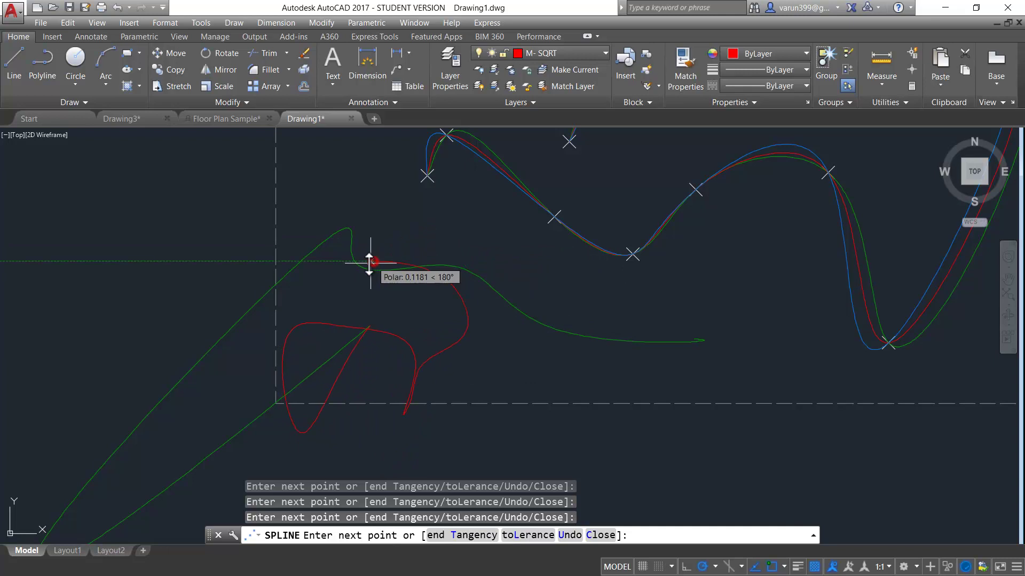
Step: Set the red spline's fit tolerance to 1 and finish it as an open curve
{"action": "type", "text": "L"}
{"action": "key", "text": "Return"}
{"action": "type", "text": "1"}
{"action": "key", "text": "Return"}
{"action": "key", "text": "Return"}
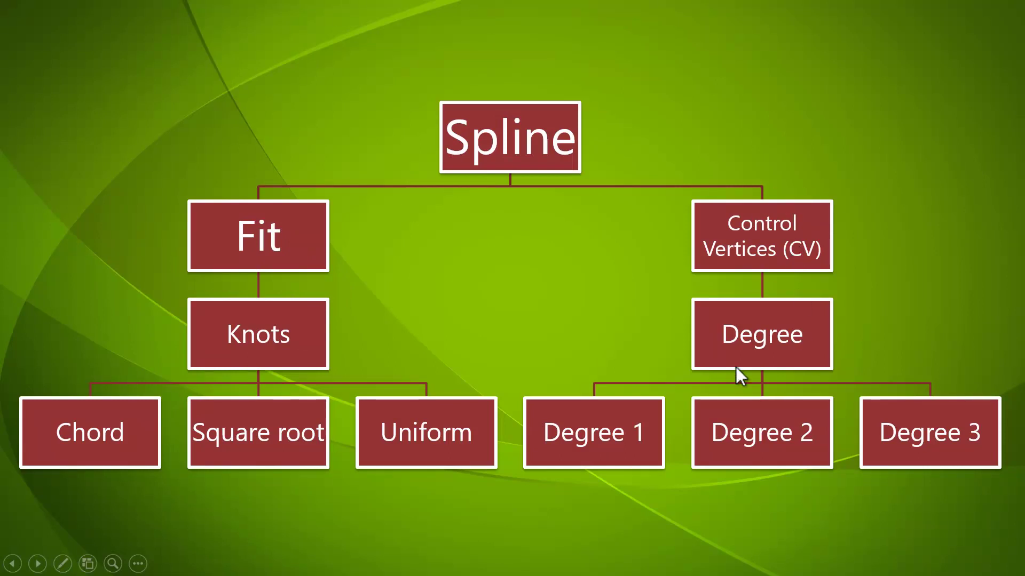
{"action": "left_click", "coordinate": [790, 387]}
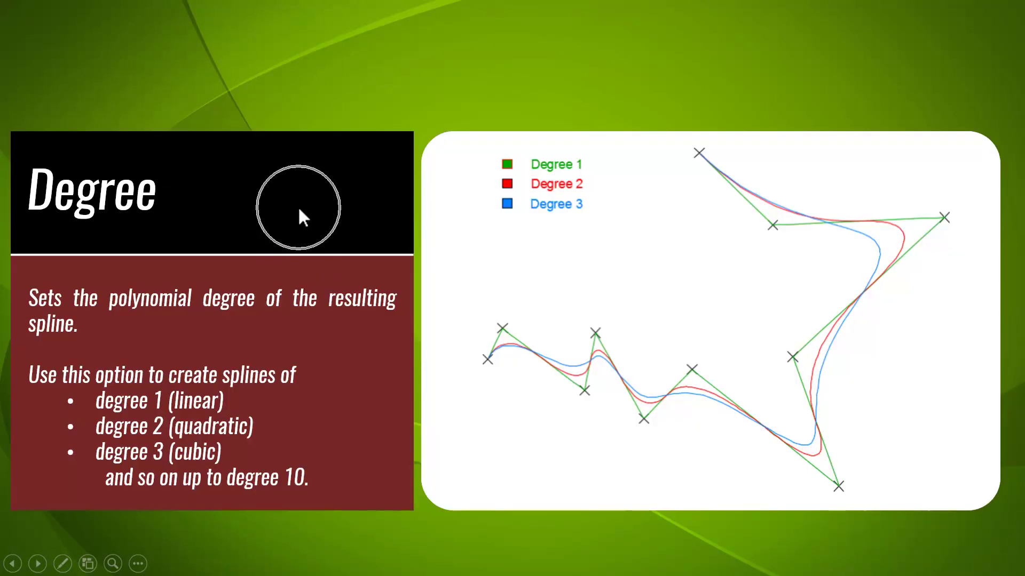